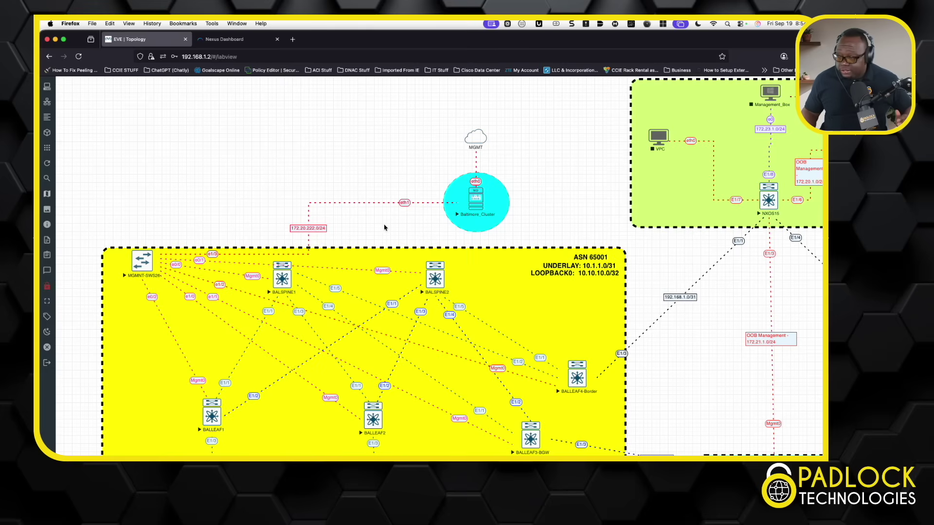
Examine the lab topology across ASN 65001, ASN 65004, ASN 65003 and ASN 65002, including the Nexus Dashboard clusters.
{"action": "scroll", "coordinate": [449, 297], "scroll_direction": "down", "scroll_amount": 2}
{"action": "scroll", "coordinate": [450, 296], "scroll_direction": "right", "scroll_amount": 10}
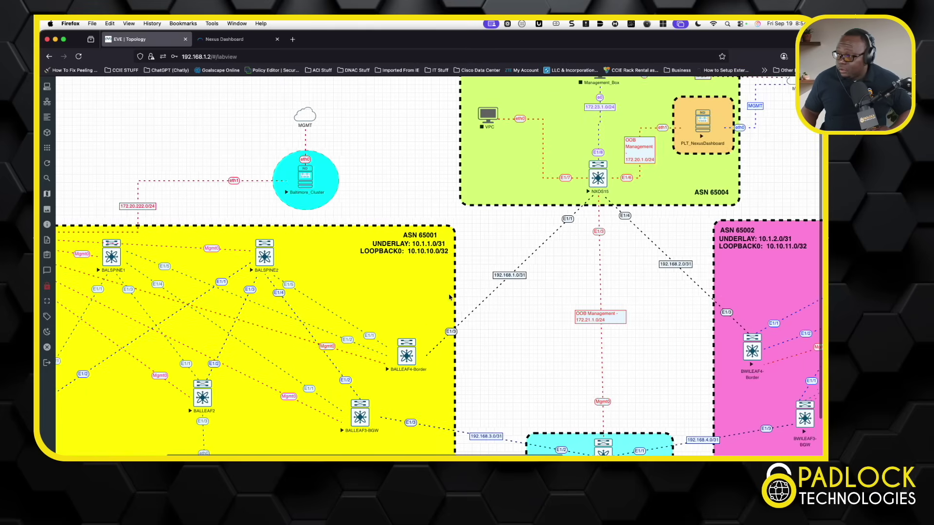
{"action": "scroll", "coordinate": [449, 297], "scroll_direction": "left", "scroll_amount": 1}
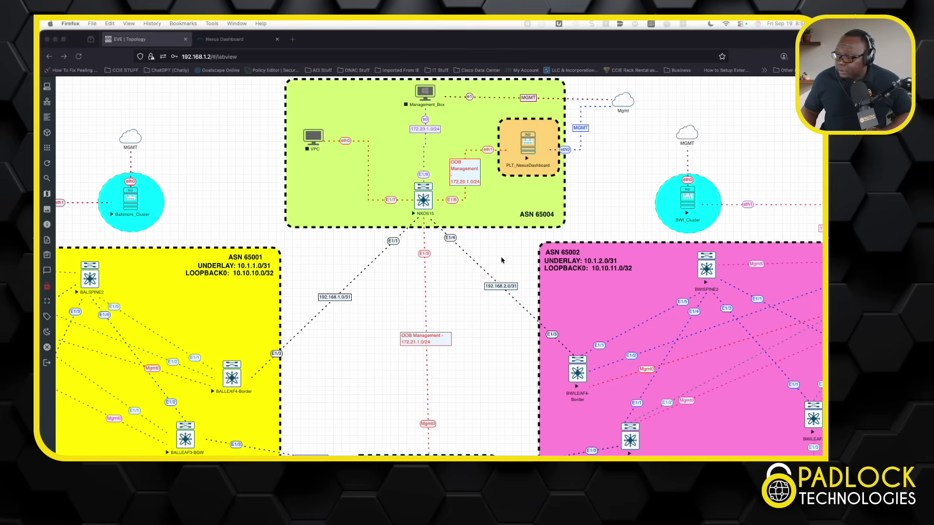
{"action": "scroll", "coordinate": [486, 283], "scroll_direction": "left", "scroll_amount": 6}
{"action": "scroll", "coordinate": [486, 284], "scroll_direction": "down", "scroll_amount": 1}
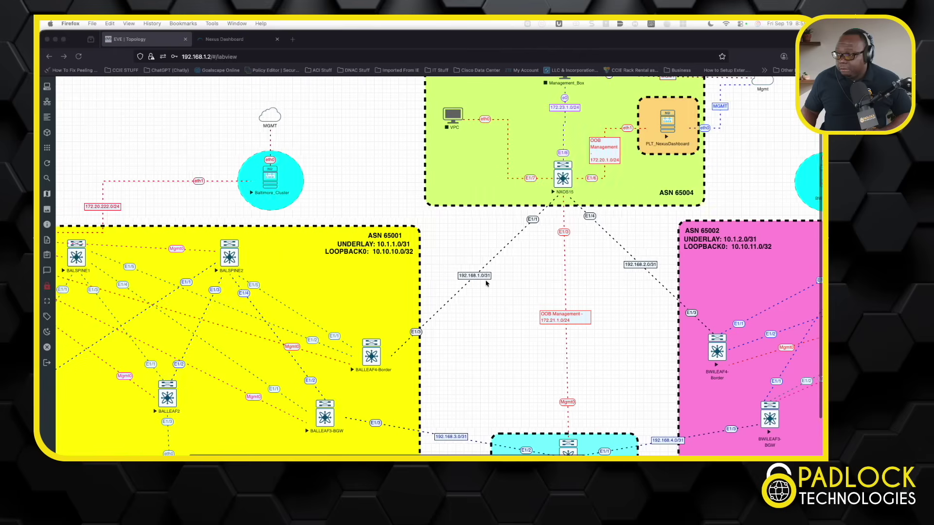
{"action": "scroll", "coordinate": [485, 283], "scroll_direction": "down", "scroll_amount": 1}
{"action": "scroll", "coordinate": [485, 284], "scroll_direction": "left", "scroll_amount": 1}
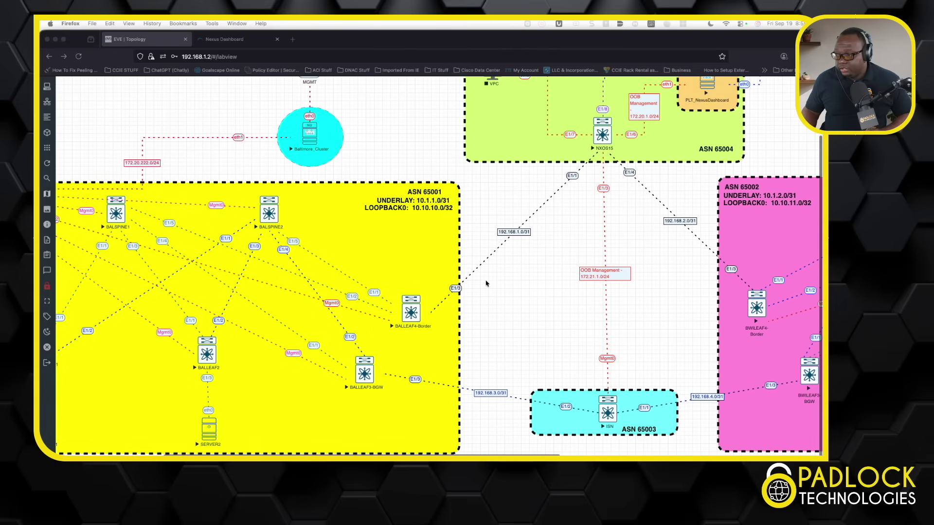
{"action": "scroll", "coordinate": [351, 314], "scroll_direction": "left", "scroll_amount": 5}
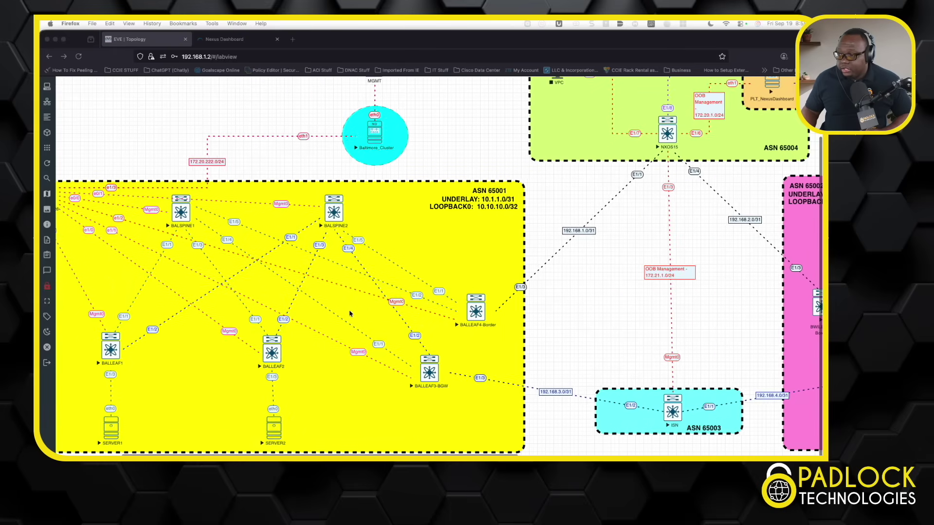
Open the SERVER1 console from the ASN 65001 site, postpone the iTerm2 update and move the console toward the middle.
{"action": "left_click", "coordinate": [162, 433]}
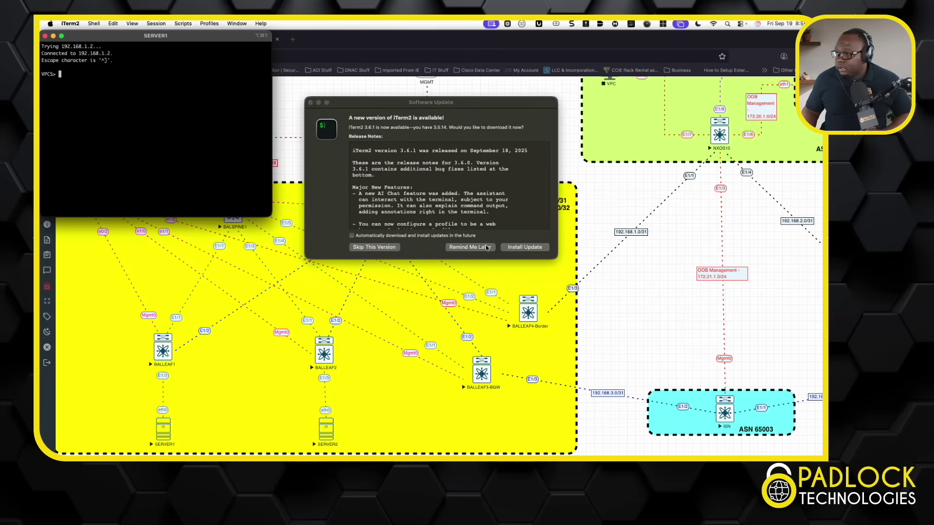
{"action": "left_click", "coordinate": [472, 248]}
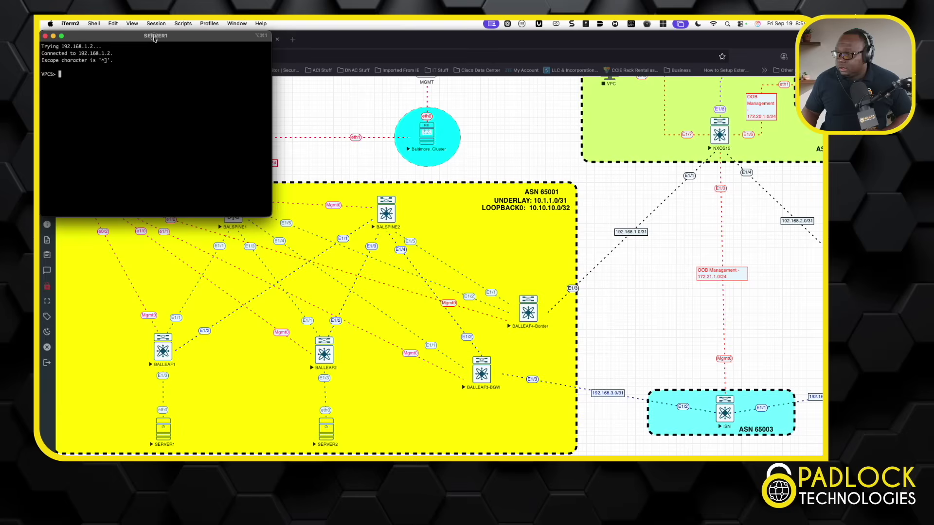
{"action": "left_click_drag", "start_coordinate": [150, 37], "coordinate": [525, 159]}
Display SERVER1's IP configuration with show ip, ping 10.1.1.2 from it, and close the console.
{"action": "type", "text": "show ip"}
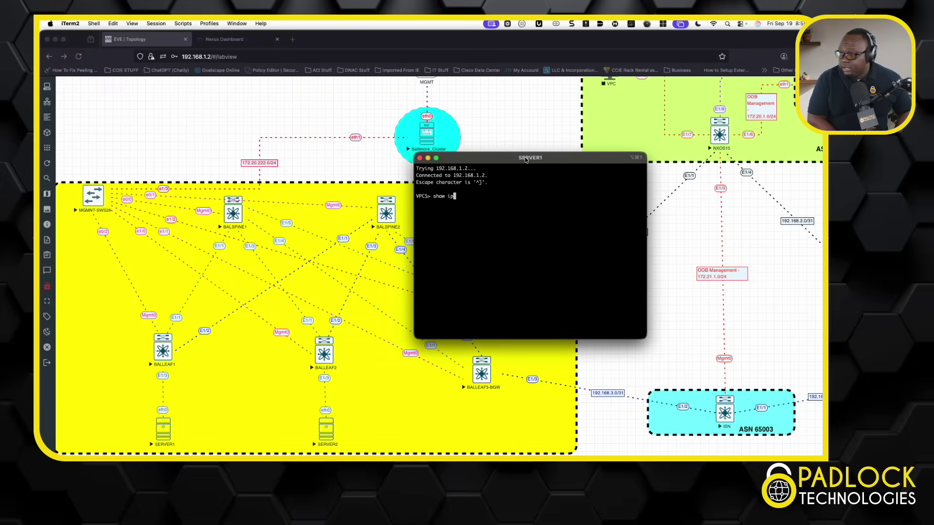
{"action": "key", "text": "Return"}
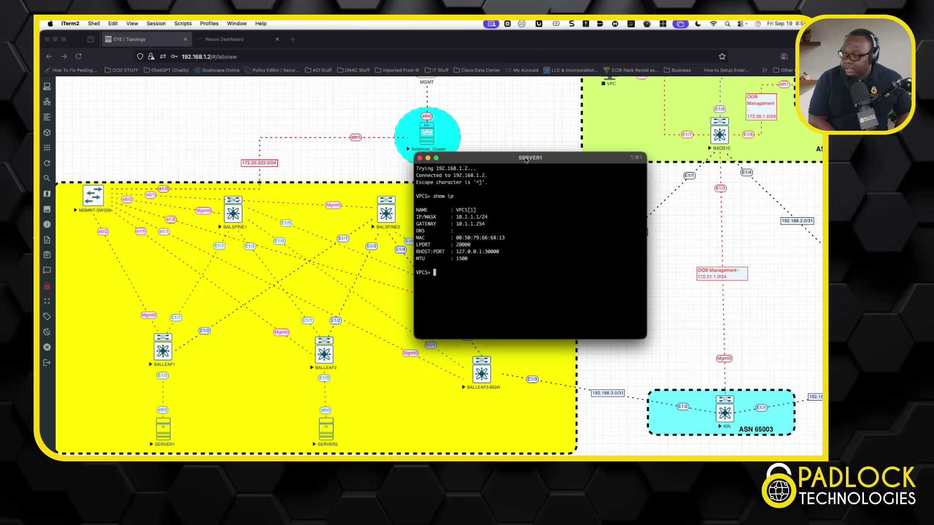
{"action": "type", "text": "ping "}
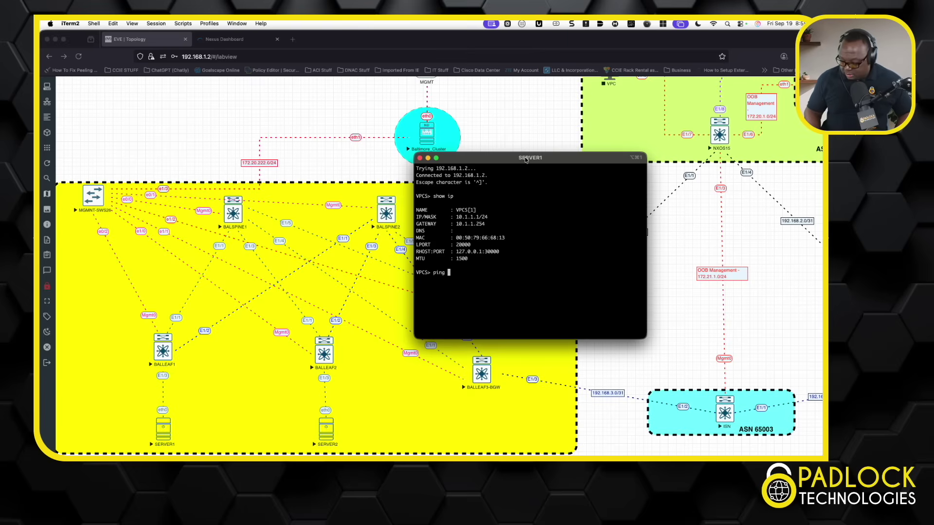
{"action": "type", "text": "10.1.1.2"}
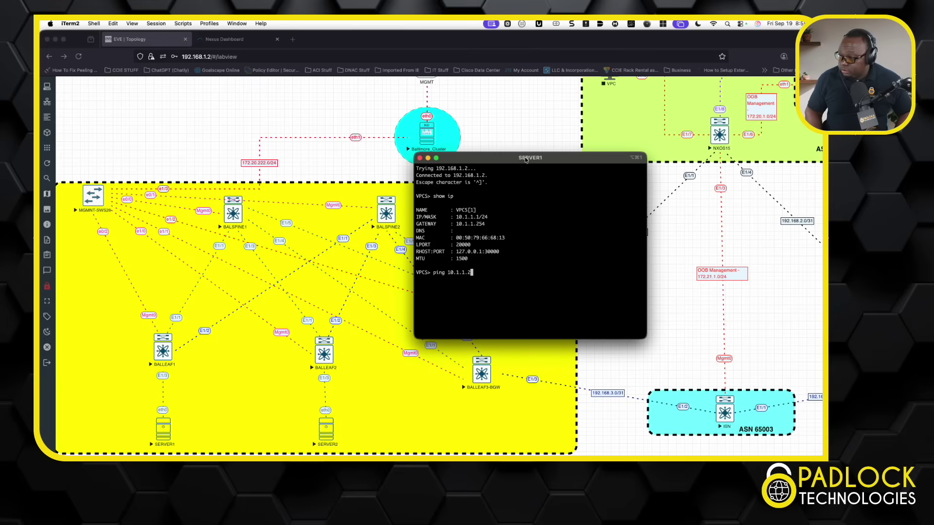
{"action": "key", "text": "Return"}
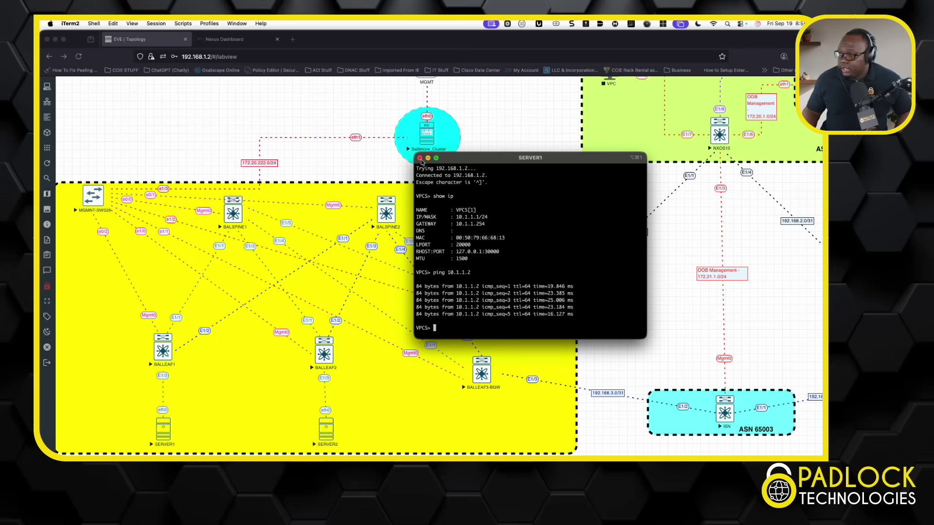
{"action": "left_click", "coordinate": [420, 158]}
Open the BWIServer1 console in the ASN 65002 site and display its IP configuration with show ip.
{"action": "scroll", "coordinate": [613, 372], "scroll_direction": "right", "scroll_amount": 10}
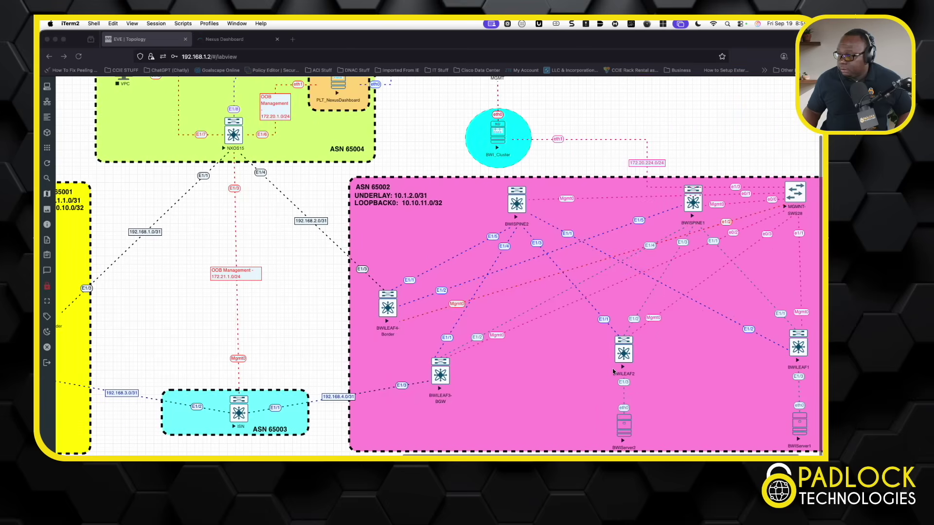
{"action": "left_click", "coordinate": [764, 433]}
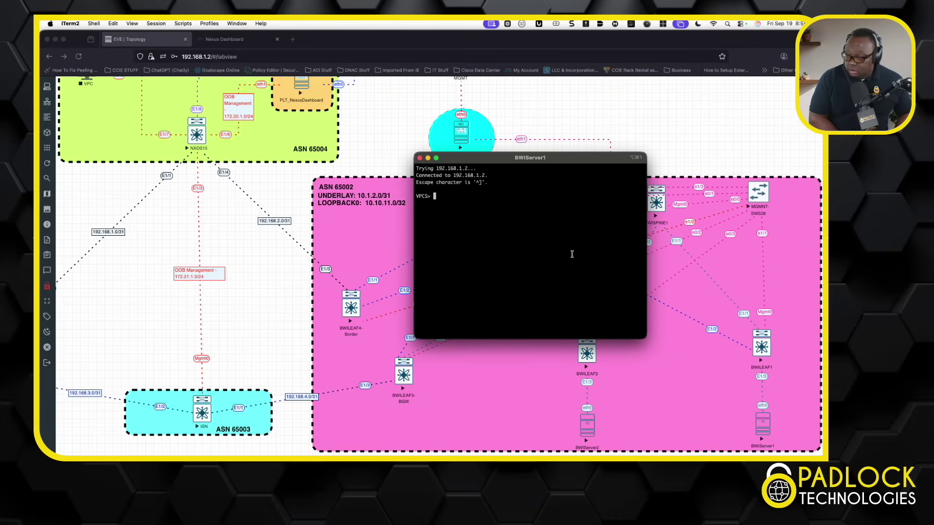
{"action": "type", "text": "sho w"}
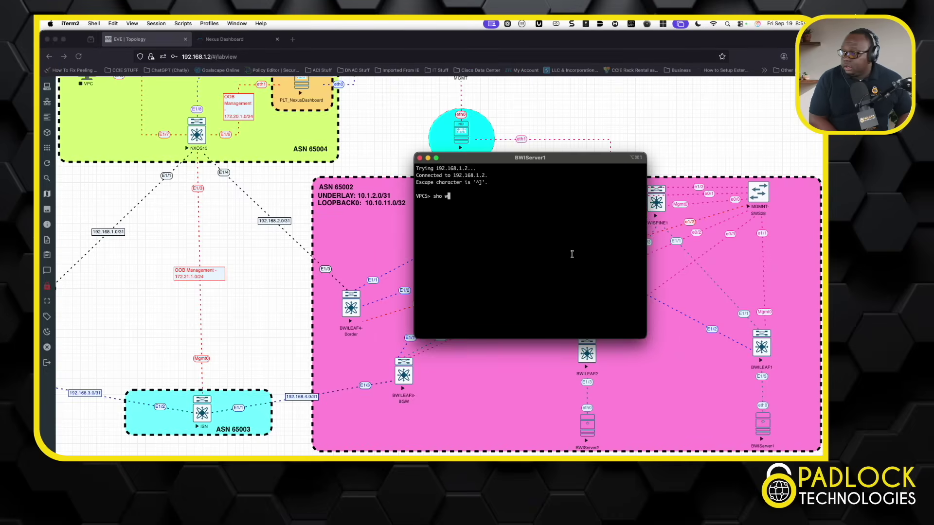
{"action": "key", "text": "BackSpace"}
{"action": "key", "text": "BackSpace"}
{"action": "key", "text": "BackSpace"}
{"action": "type", "text": "ow ip"}
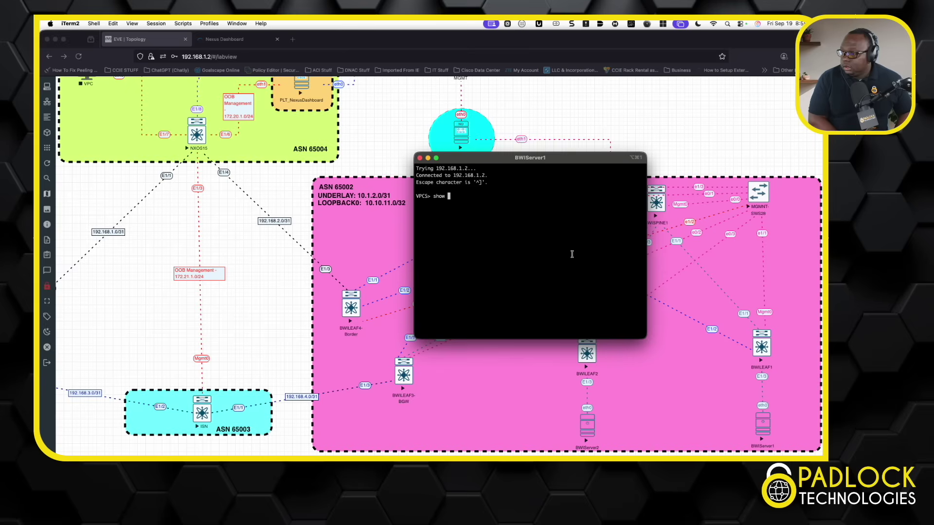
{"action": "key", "text": "Return"}
Ping 10.100.1.2 from BWIServer1 and close its console.
{"action": "type", "text": "pin"}
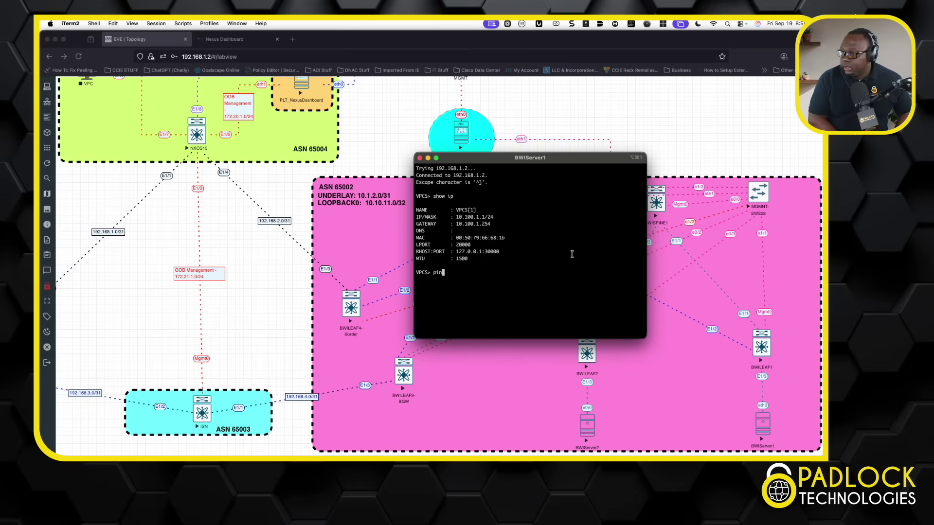
{"action": "type", "text": "g 10."}
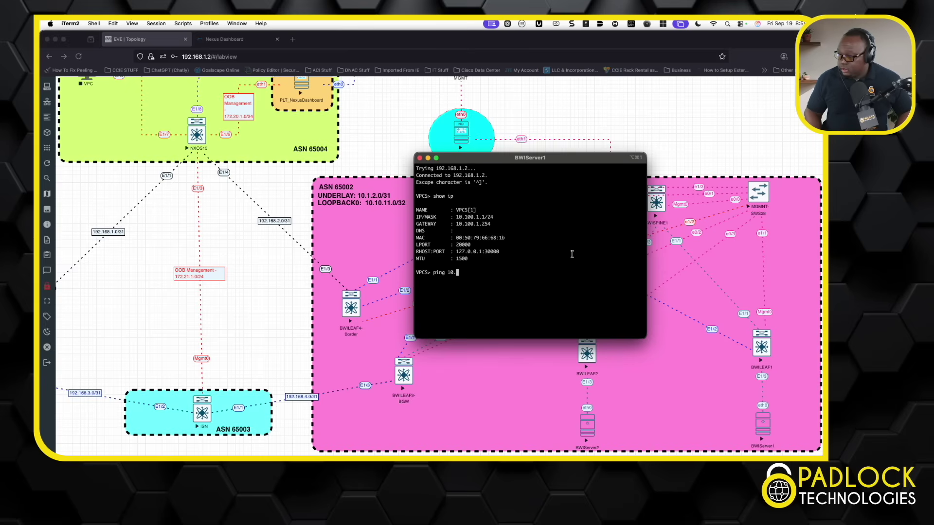
{"action": "type", "text": "100.1.2"}
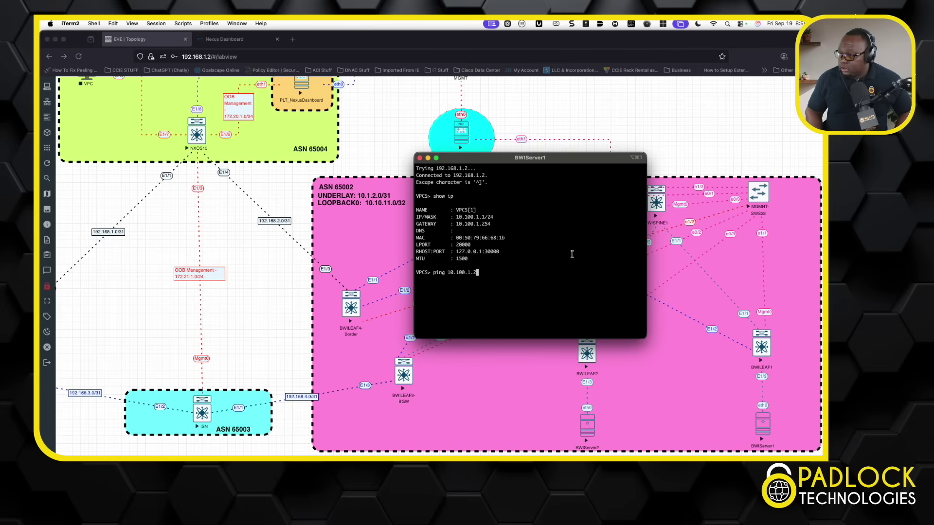
{"action": "key", "text": "Return"}
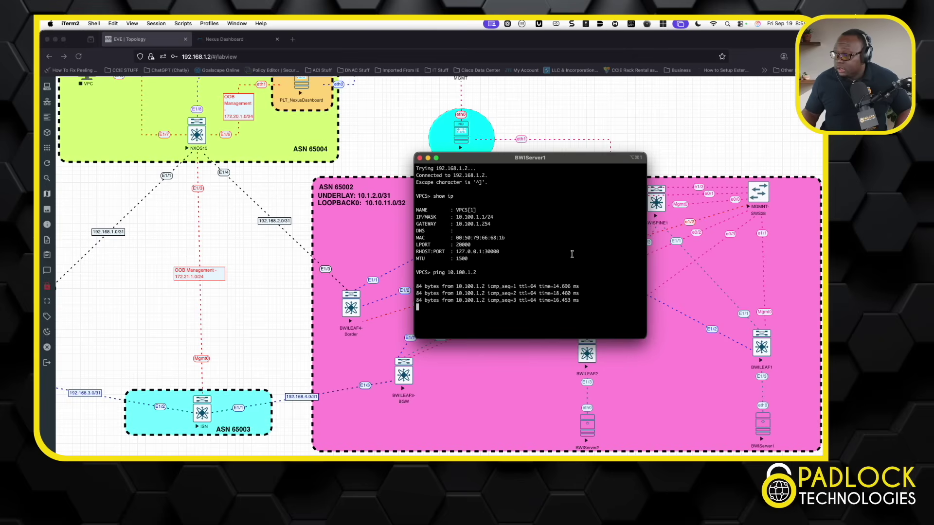
{"action": "left_click", "coordinate": [420, 158]}
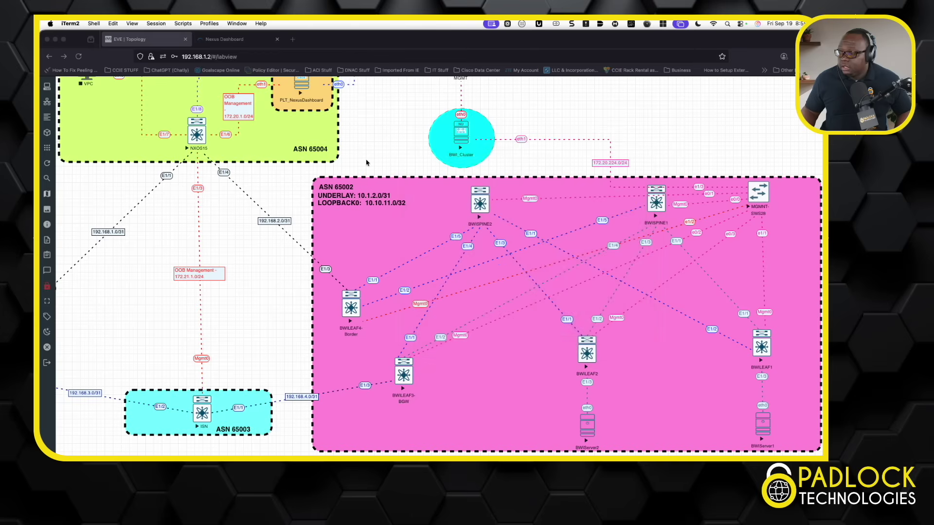
{"action": "scroll", "coordinate": [366, 162], "scroll_direction": "up", "scroll_amount": 5}
{"action": "scroll", "coordinate": [366, 163], "scroll_direction": "left", "scroll_amount": 5}
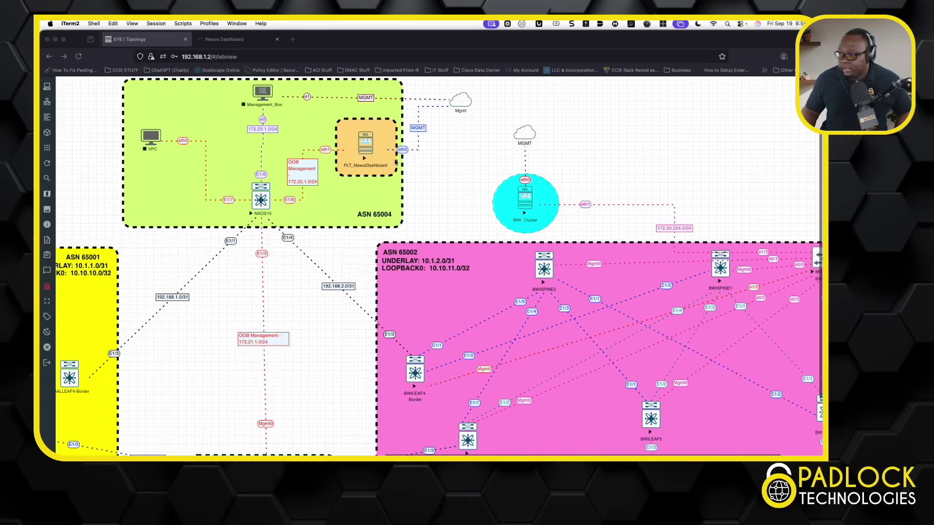
{"action": "scroll", "coordinate": [396, 162], "scroll_direction": "left", "scroll_amount": 2}
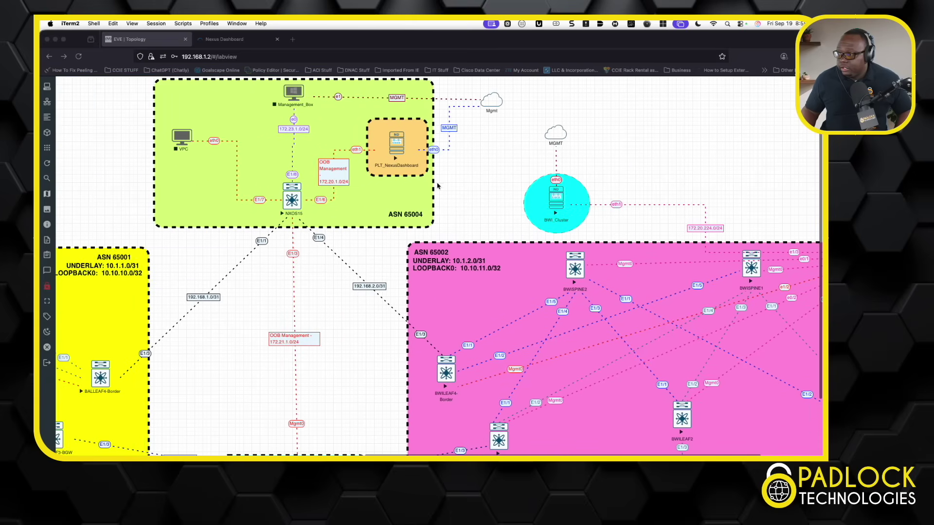
{"action": "scroll", "coordinate": [436, 229], "scroll_direction": "left", "scroll_amount": 5}
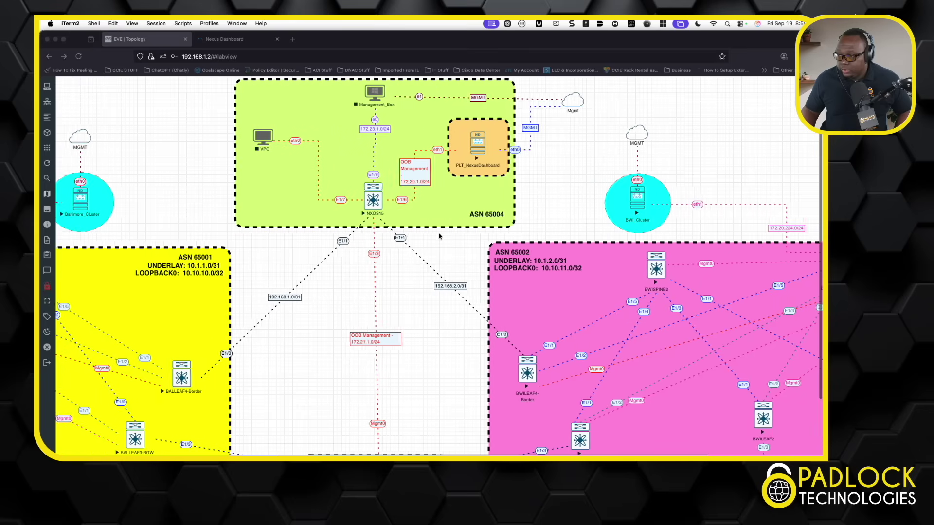
{"action": "scroll", "coordinate": [439, 237], "scroll_direction": "left", "scroll_amount": 1}
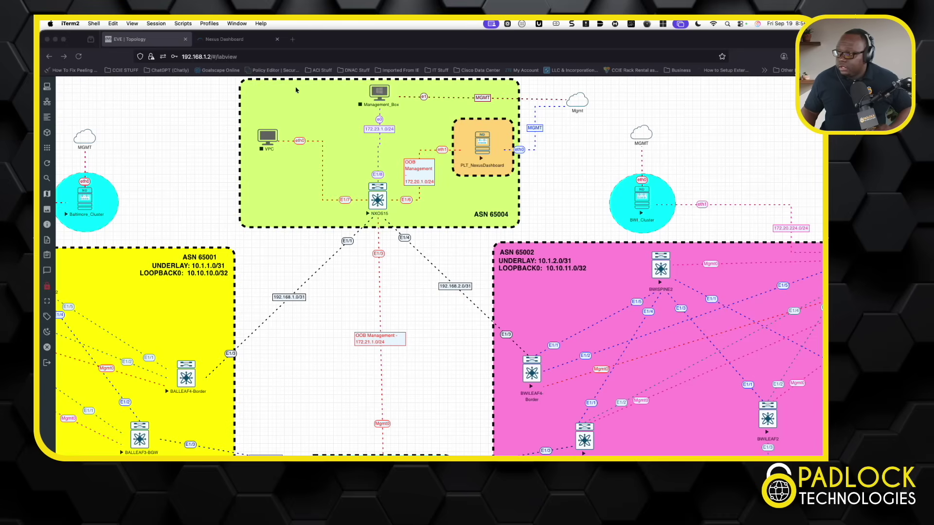
Switch to the Nexus Dashboard login page at 192.168.1.22 and enter admin as the username.
{"action": "left_click", "coordinate": [228, 39]}
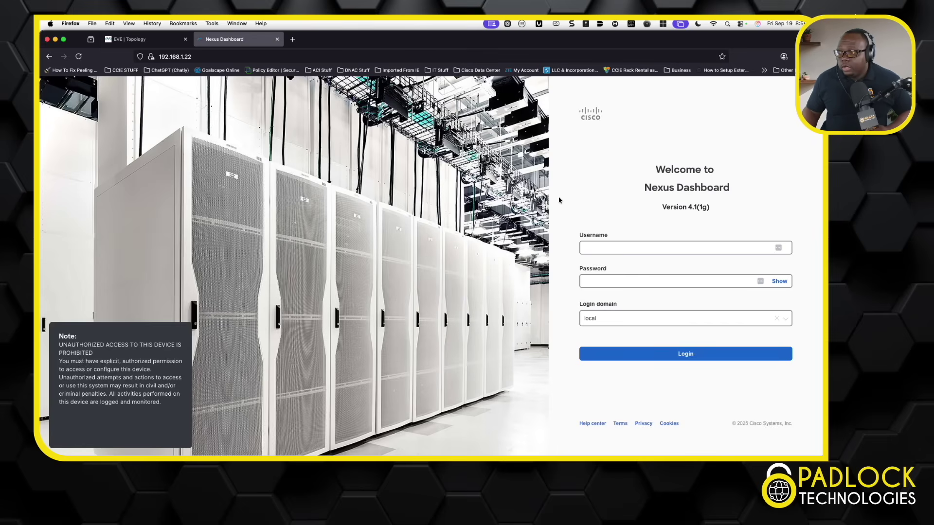
{"action": "left_click", "coordinate": [618, 285]}
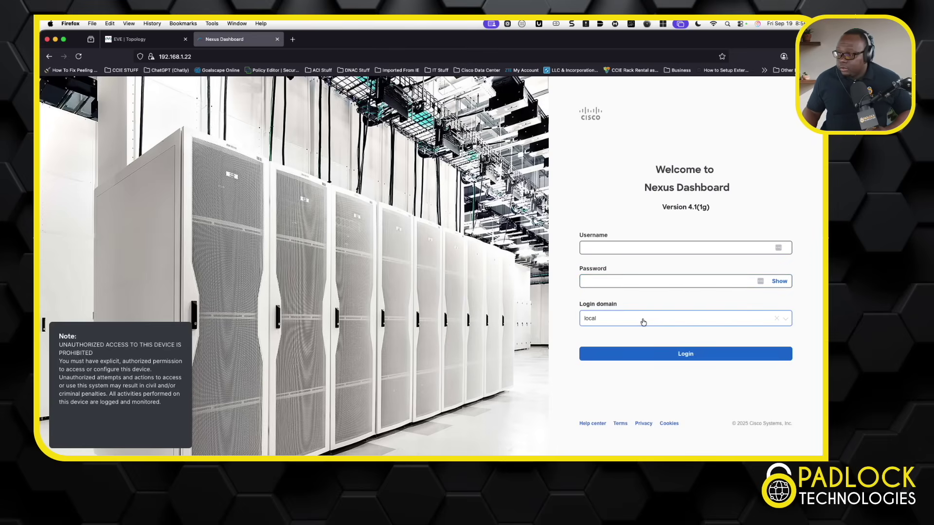
{"action": "left_click", "coordinate": [631, 246]}
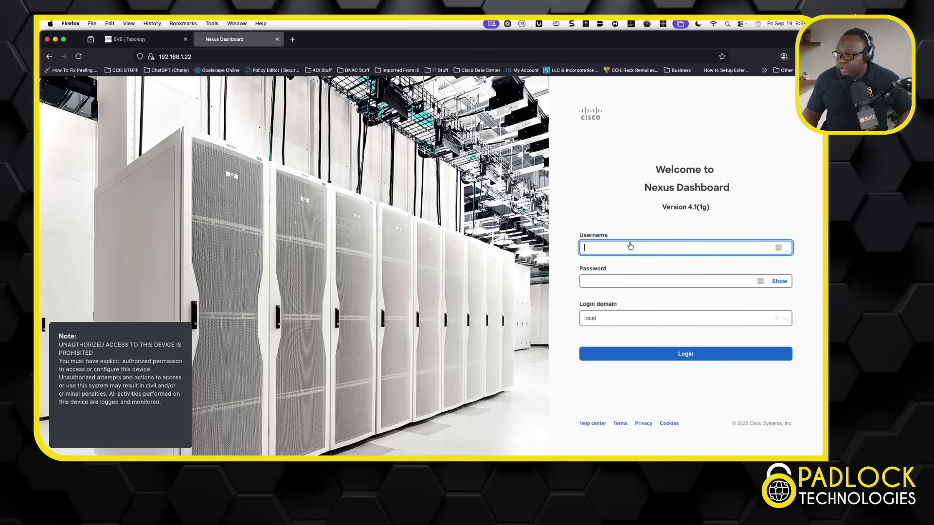
{"action": "type", "text": "admin"}
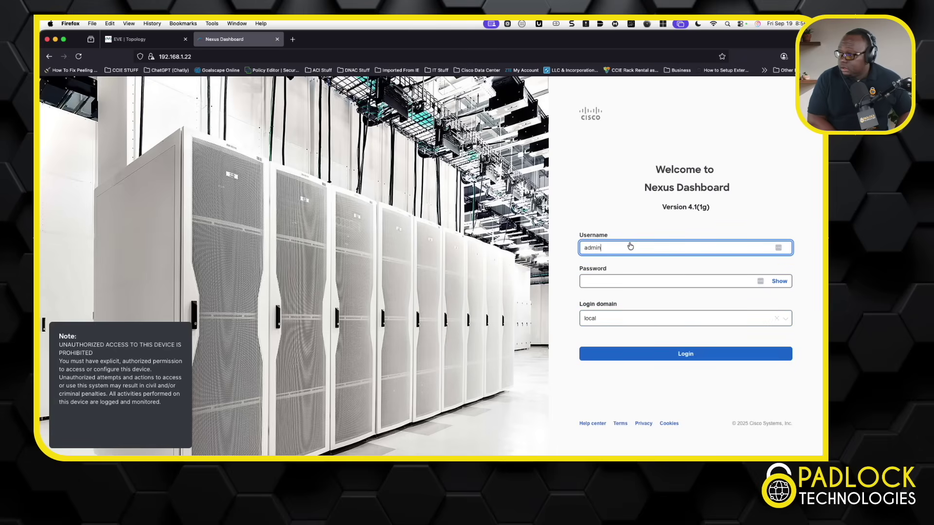
Try to log in to Nexus Dashboard on the local domain with the account password.
{"action": "key", "text": "Tab"}
{"action": "type", "text": "•••••"}
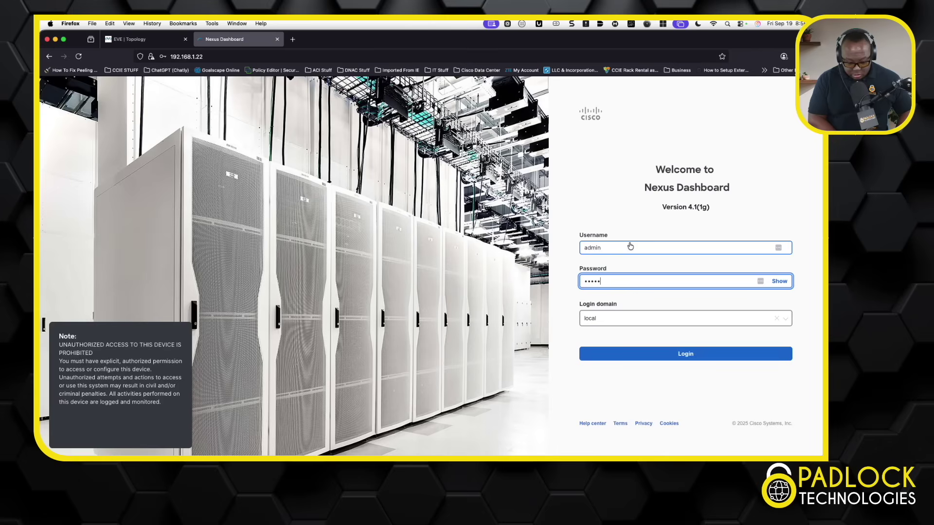
{"action": "type", "text": "•••••••"}
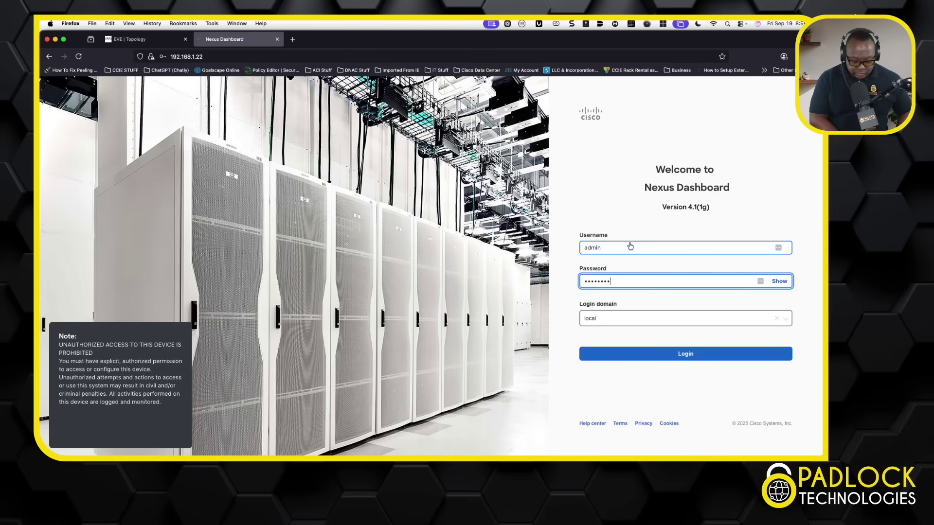
{"action": "type", "text": "•"}
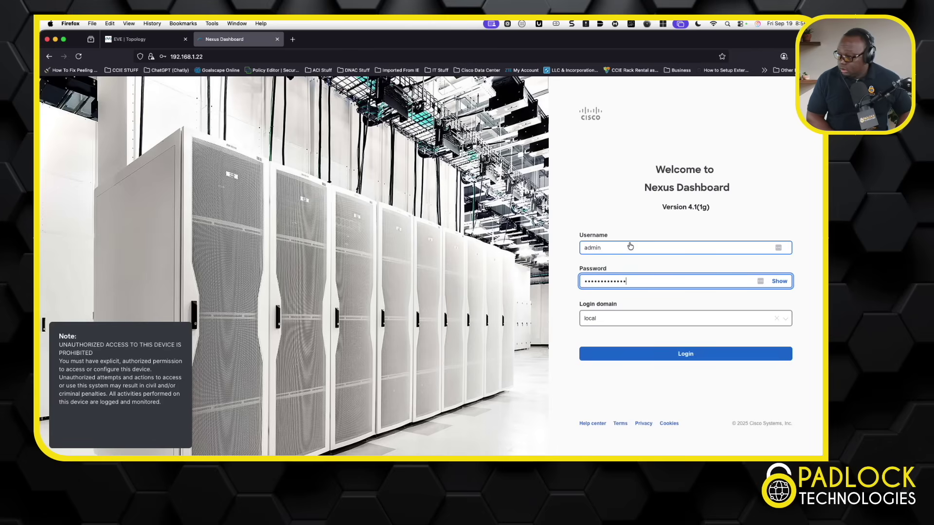
{"action": "key", "text": "Return"}
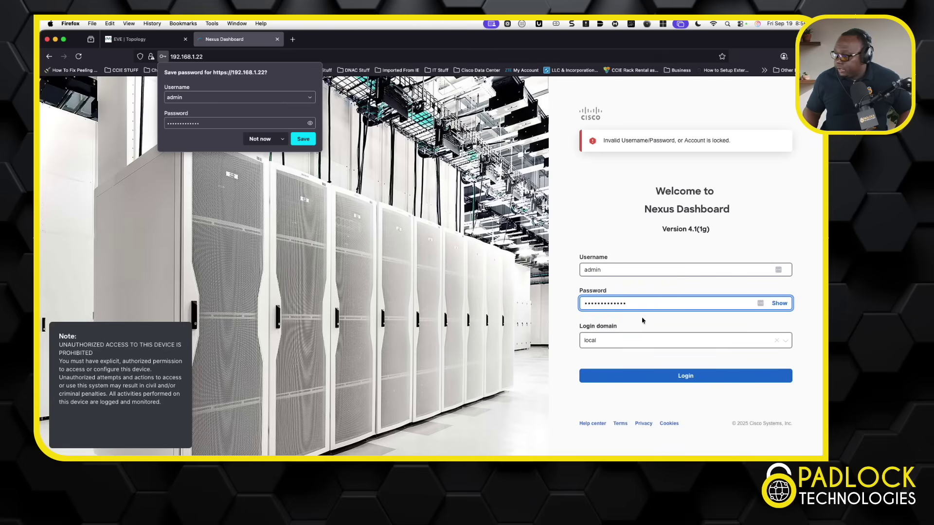
Replace the rejected password with the correct account password and log in to Nexus Dashboard as admin.
{"action": "left_click", "coordinate": [620, 304]}
{"action": "left_click_drag", "start_coordinate": [620, 304], "coordinate": [521, 303]}
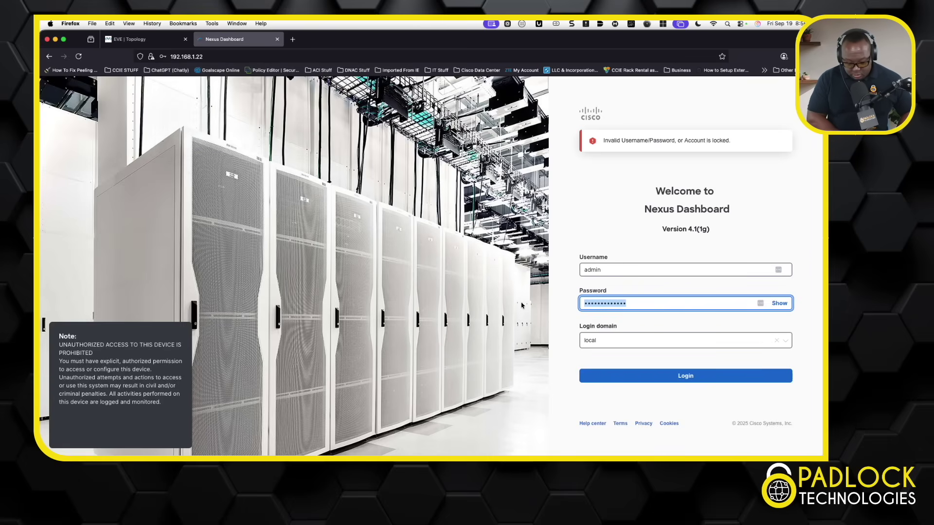
{"action": "type", "text": "••••••••••••••"}
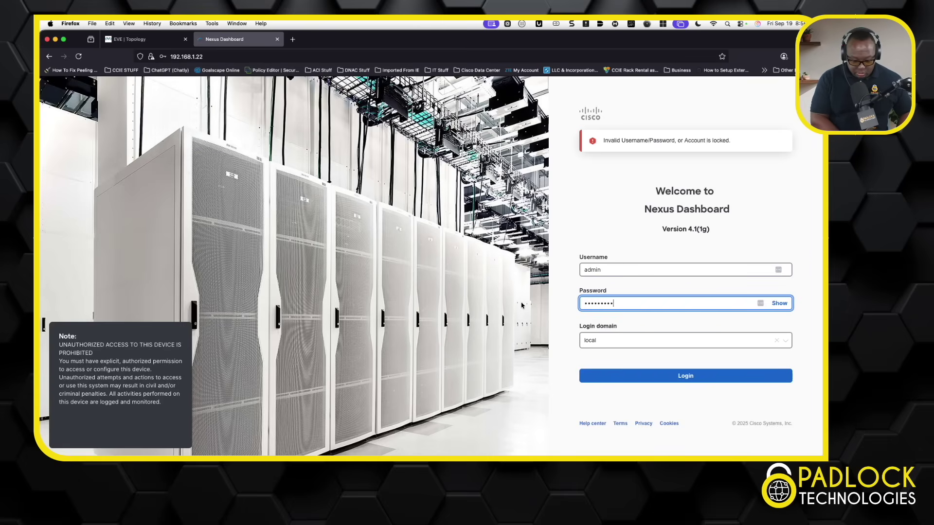
{"action": "key", "text": "Return"}
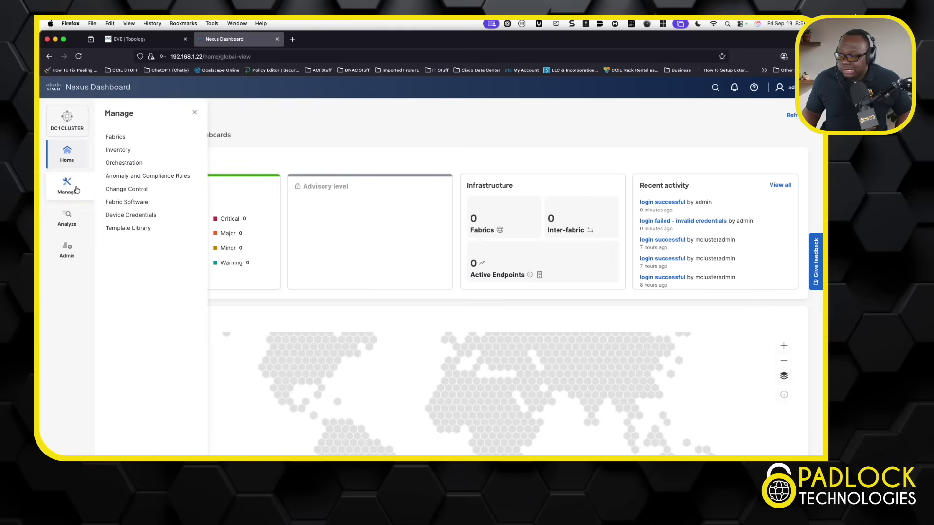
Open the multi-cluster connectivity settings to review the connected clusters and their status.
{"action": "mouse_move", "coordinate": [74, 245]}
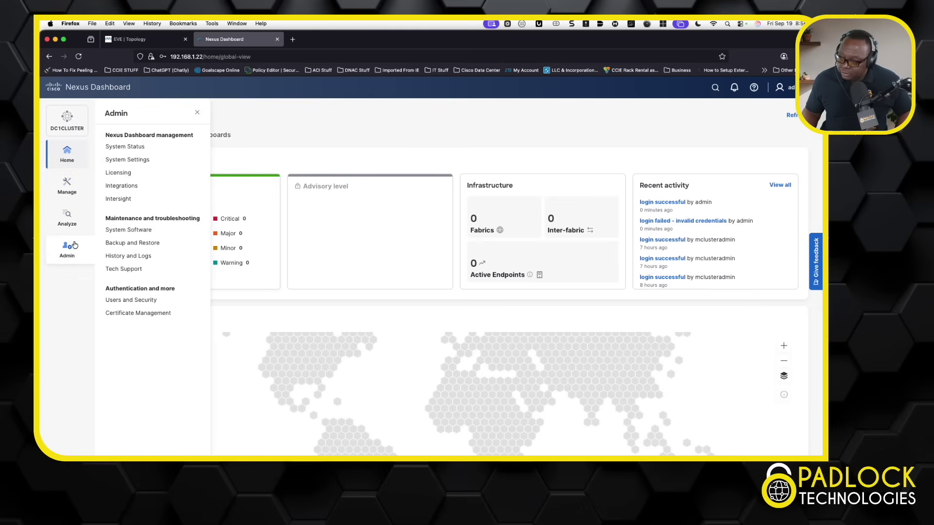
{"action": "left_click", "coordinate": [141, 161]}
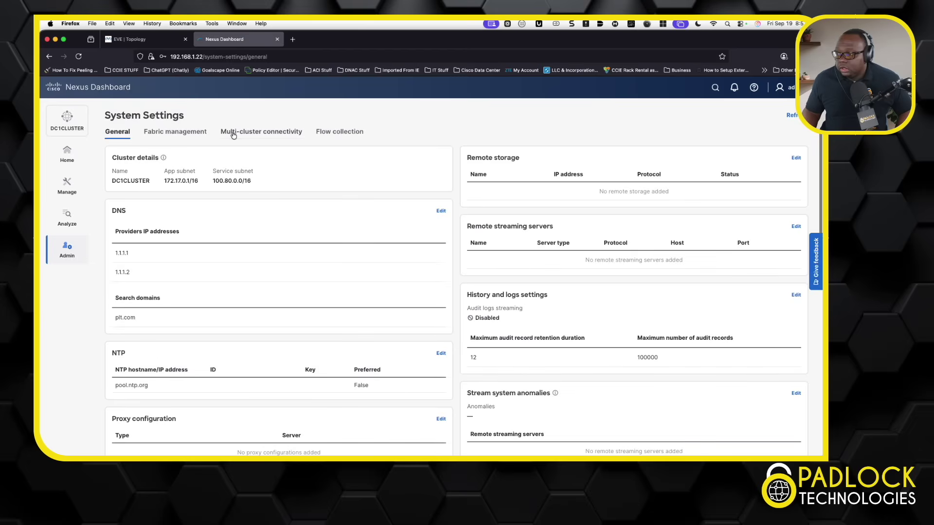
{"action": "left_click", "coordinate": [258, 135]}
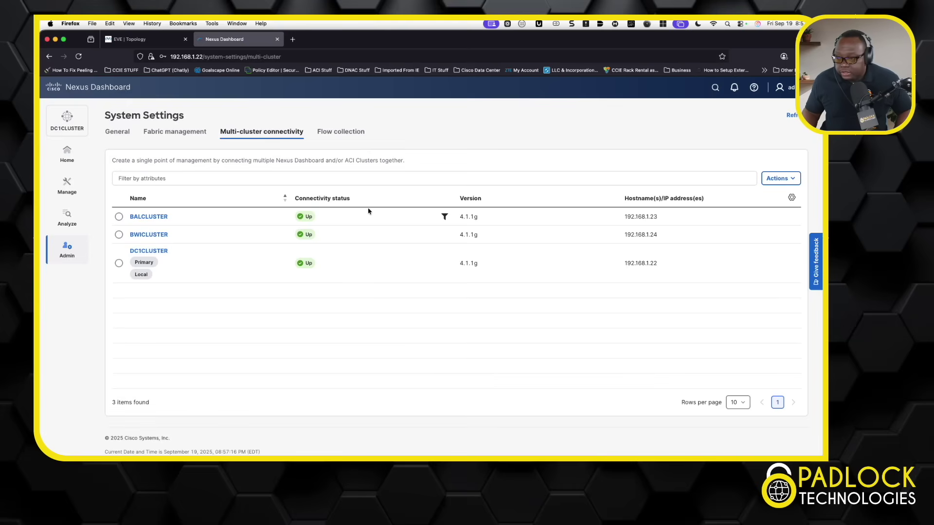
Display the authentication login domains under Users and Security and examine the mclusterauth entry.
{"action": "left_click", "coordinate": [71, 246]}
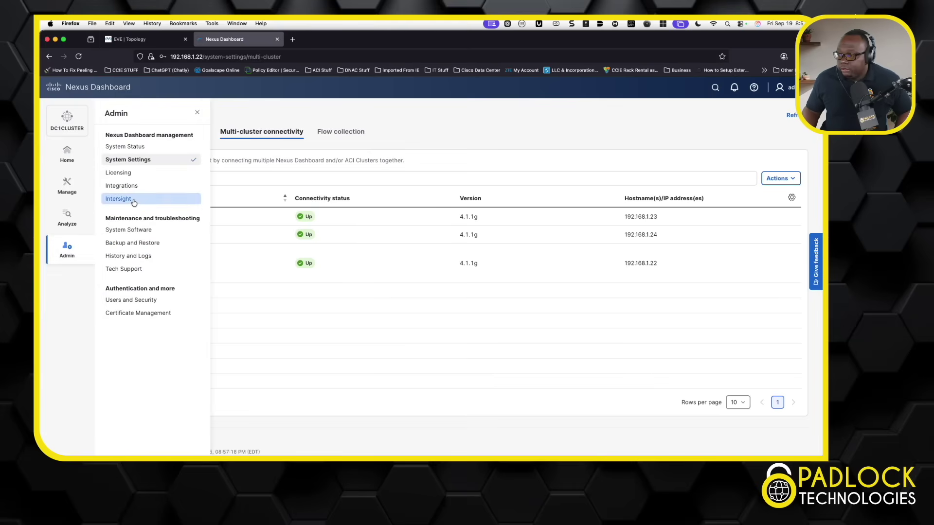
{"action": "left_click", "coordinate": [138, 301]}
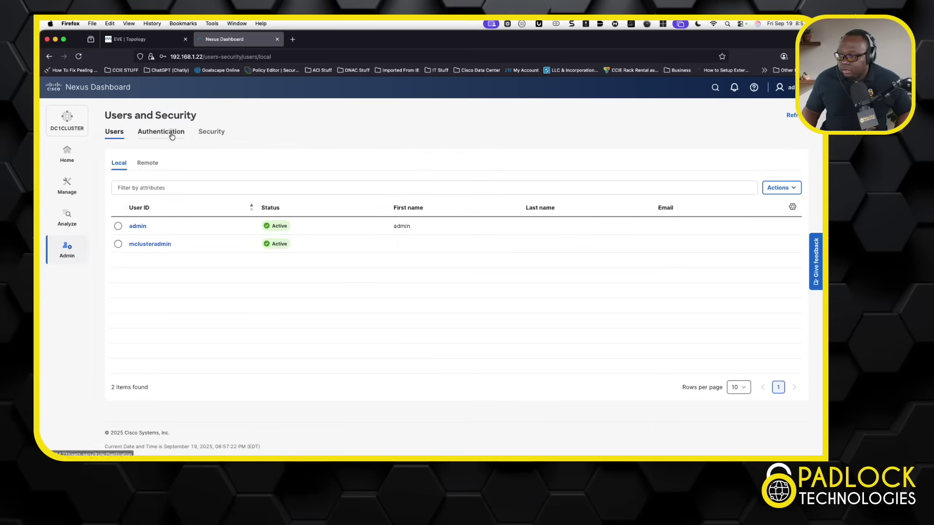
{"action": "left_click", "coordinate": [172, 136]}
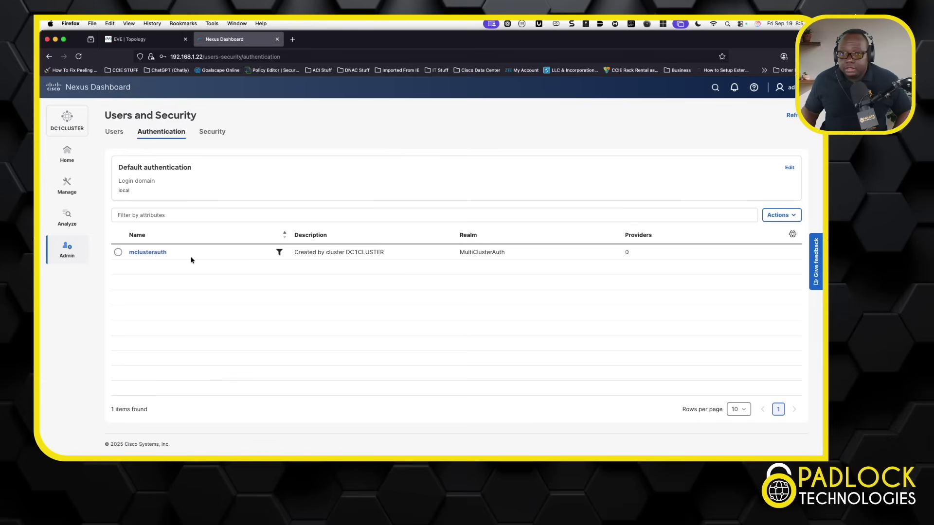
{"action": "double_click", "coordinate": [151, 255]}
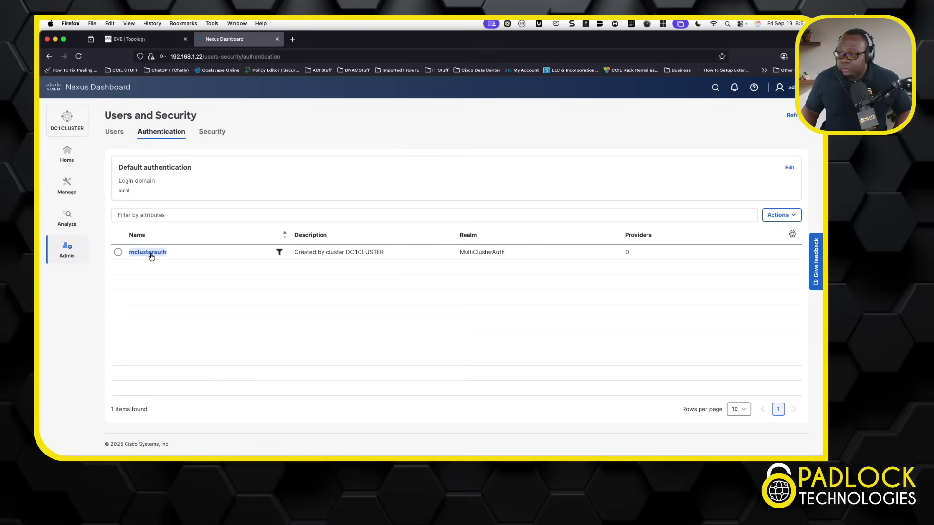
{"action": "left_click", "coordinate": [156, 253]}
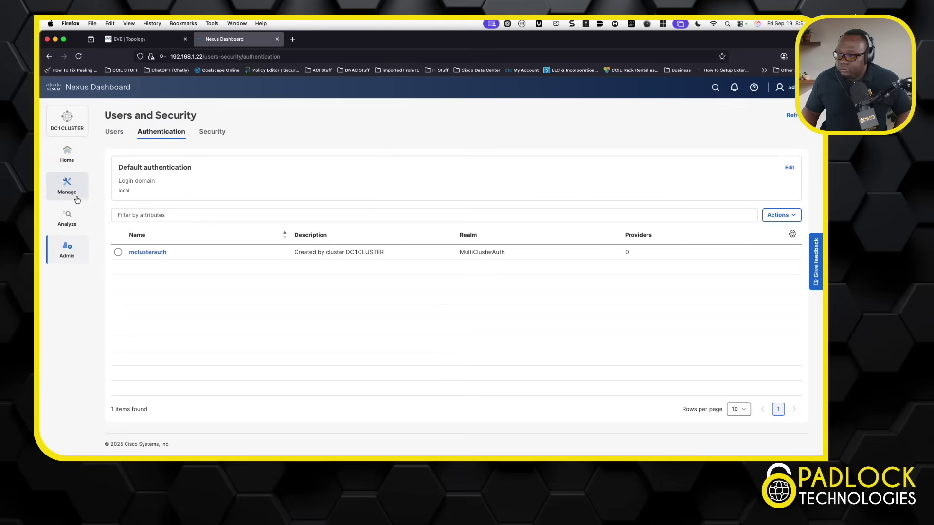
Return to the multi-cluster connectivity list in System Settings.
{"action": "left_click", "coordinate": [71, 214]}
{"action": "left_click", "coordinate": [73, 187]}
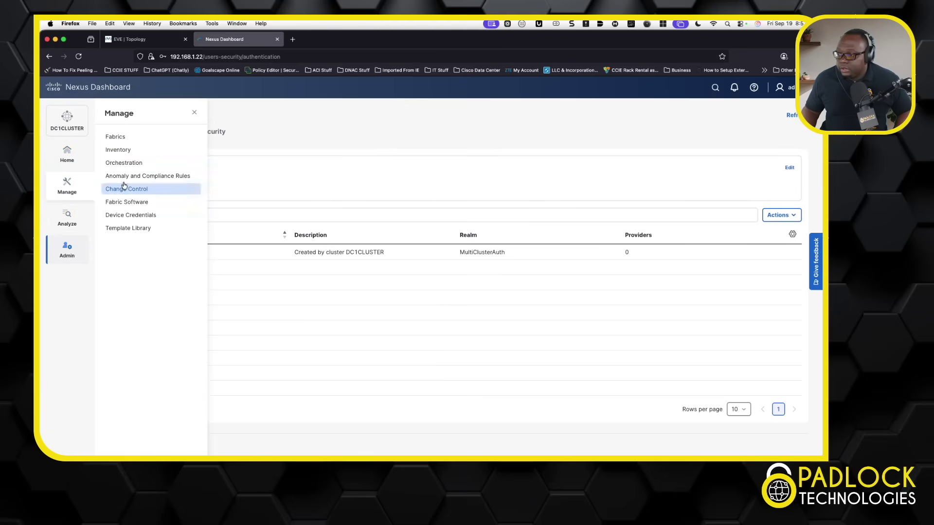
{"action": "left_click", "coordinate": [75, 248]}
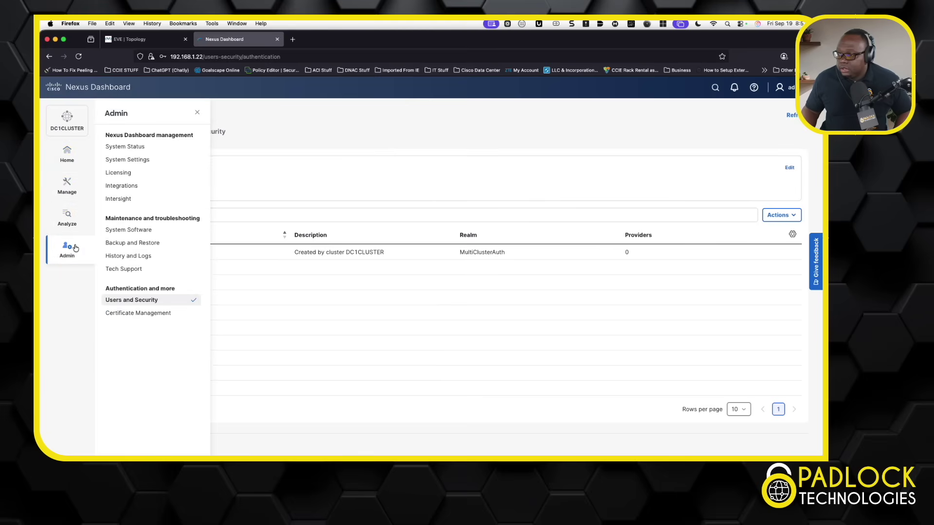
{"action": "left_click", "coordinate": [129, 159]}
{"action": "left_click", "coordinate": [261, 131]}
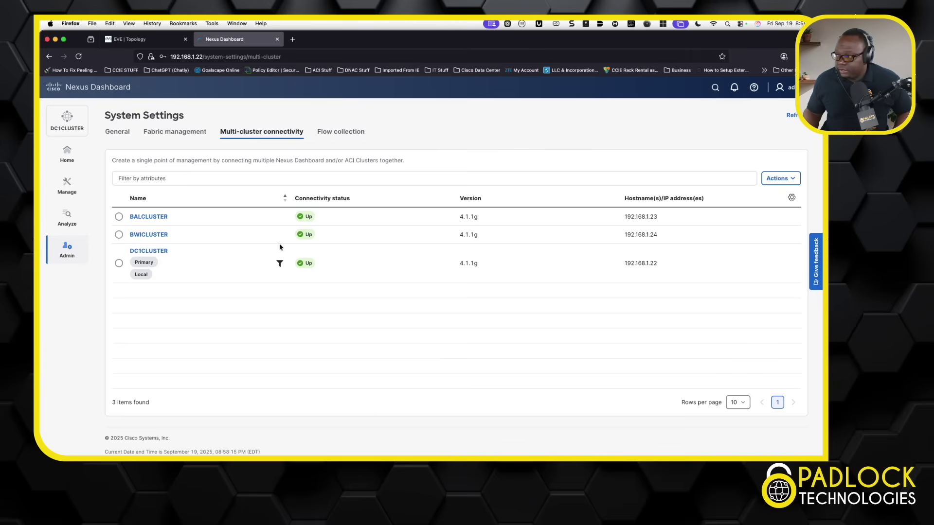
Start connecting a cluster of type Nexus Dashboard, review the required remote cluster settings, and cancel the wizard.
{"action": "left_click", "coordinate": [793, 178]}
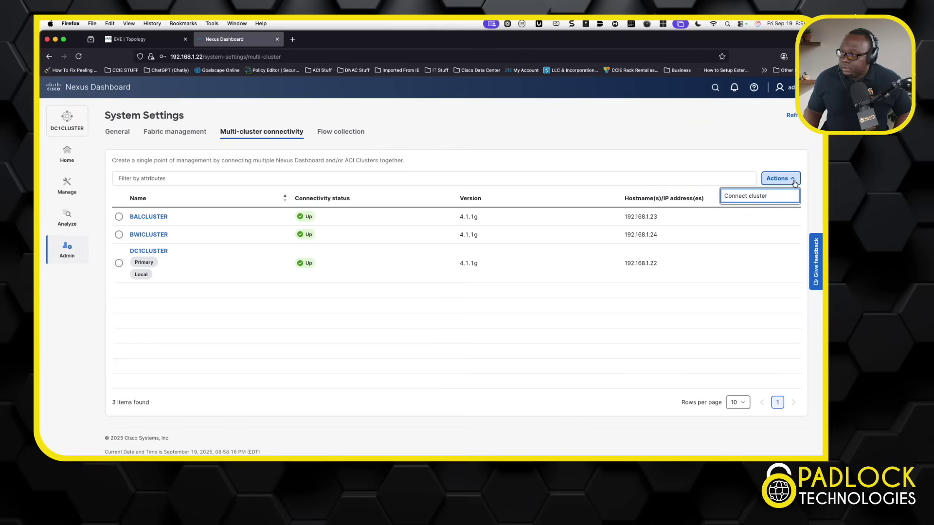
{"action": "left_click", "coordinate": [753, 197]}
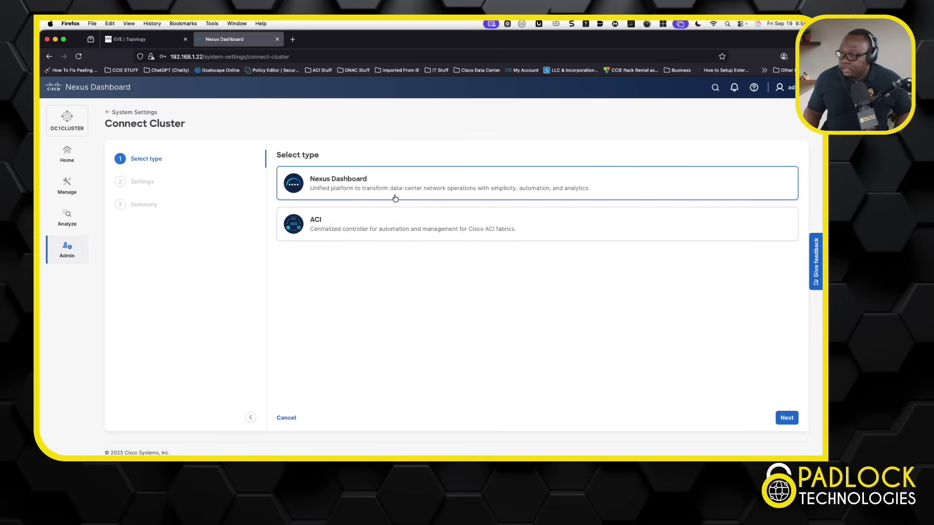
{"action": "left_click", "coordinate": [787, 418]}
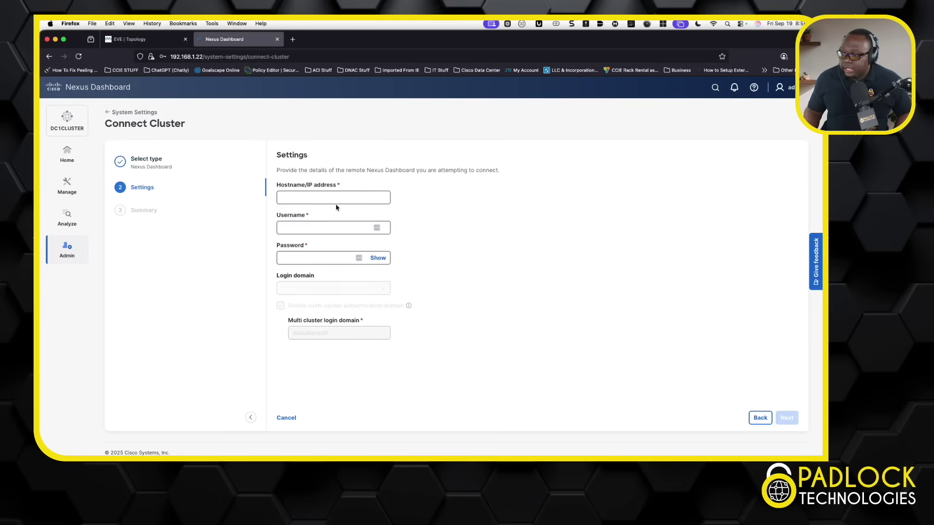
{"action": "left_click", "coordinate": [298, 203]}
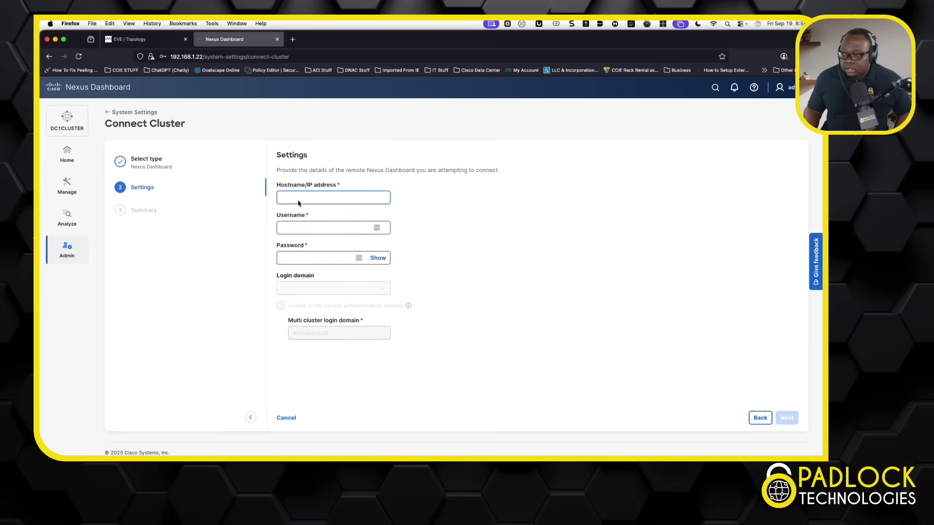
{"action": "left_click", "coordinate": [314, 225]}
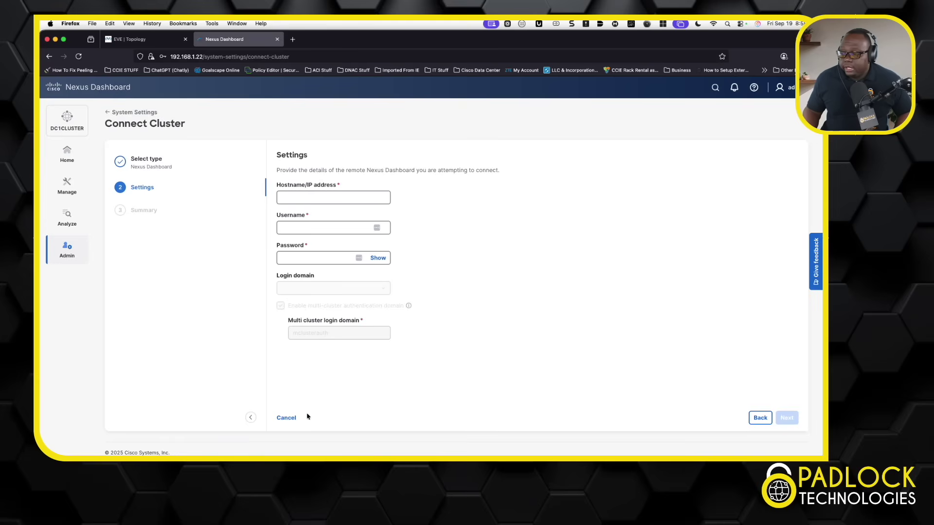
{"action": "double_click", "coordinate": [291, 421]}
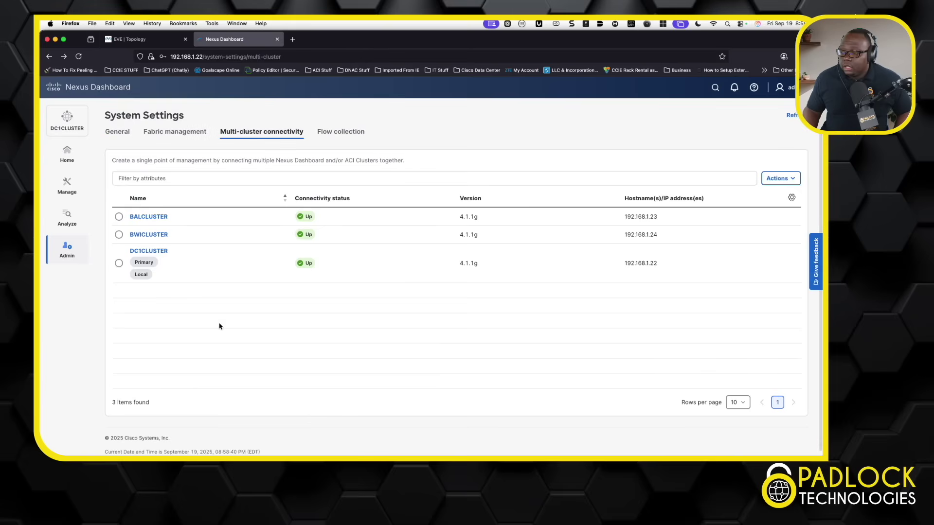
Open the details of the local user mclusteradmin to examine its remote settings and security domain role.
{"action": "left_click", "coordinate": [68, 250]}
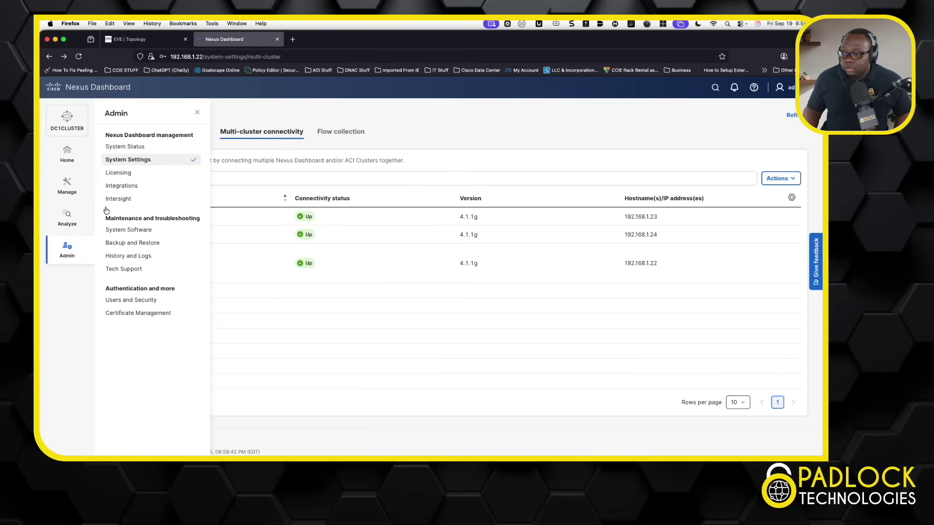
{"action": "left_click", "coordinate": [124, 300]}
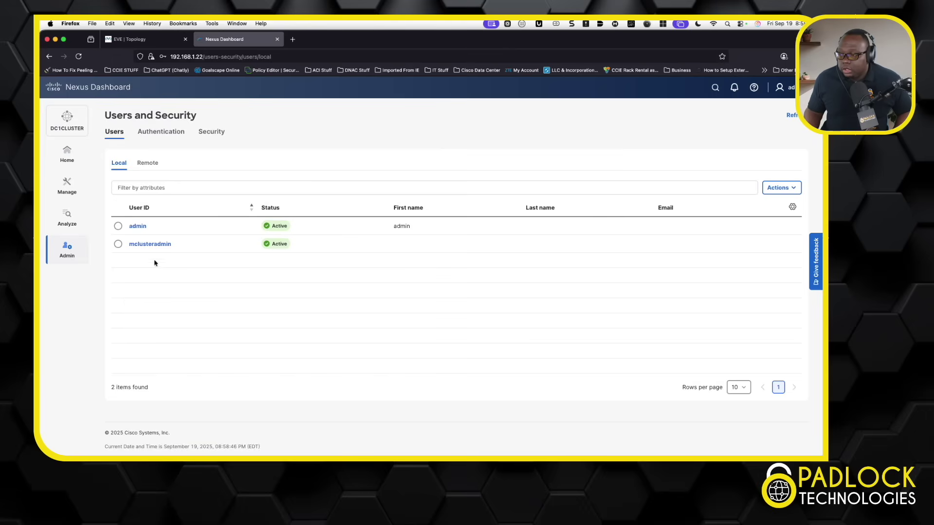
{"action": "double_click", "coordinate": [162, 247]}
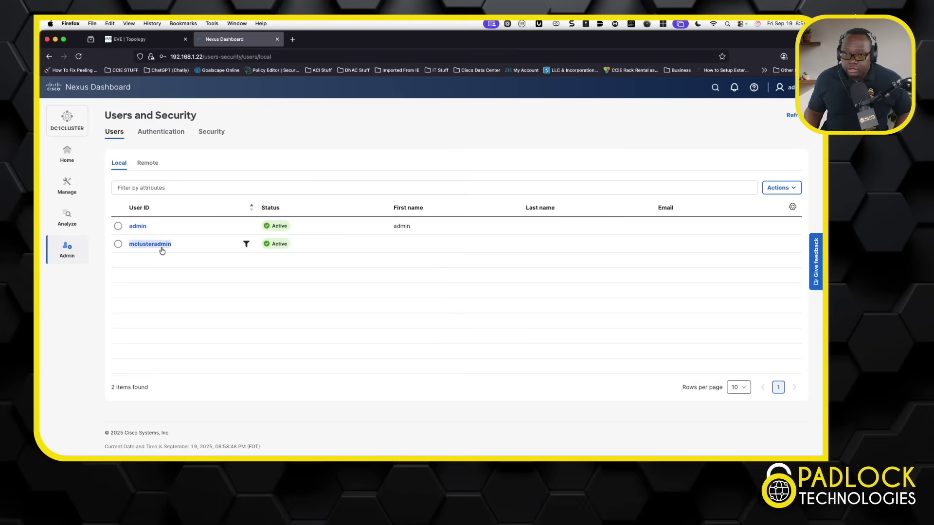
{"action": "left_click", "coordinate": [159, 248]}
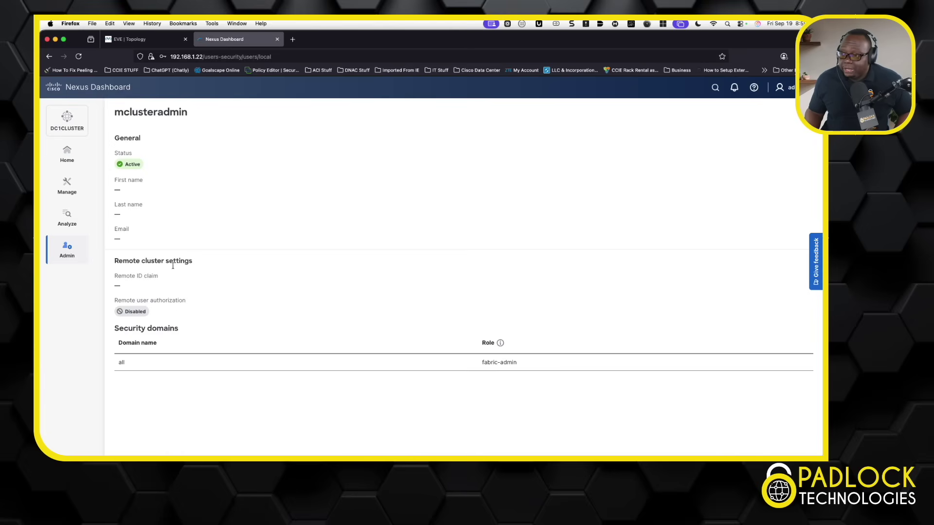
Return to the home page, look at the topology view, and go back to the cluster overview.
{"action": "left_click", "coordinate": [67, 153]}
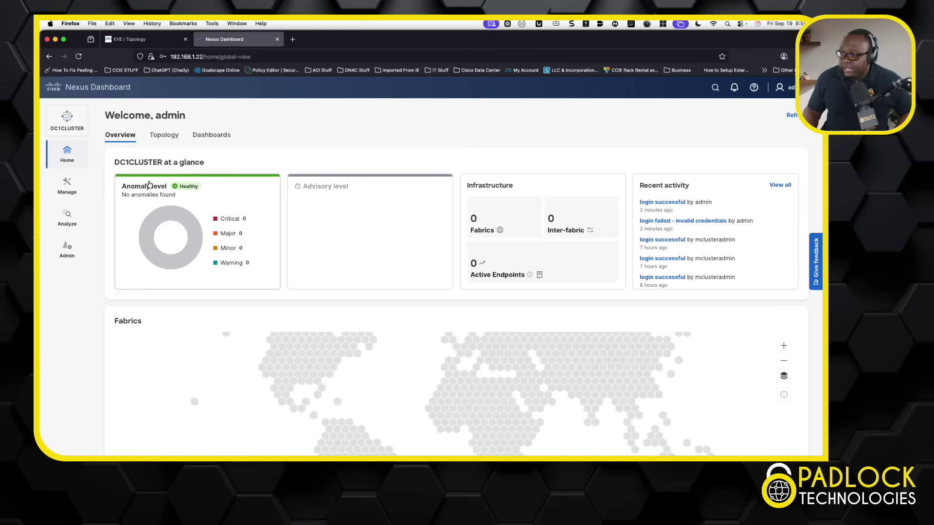
{"action": "left_click", "coordinate": [165, 137]}
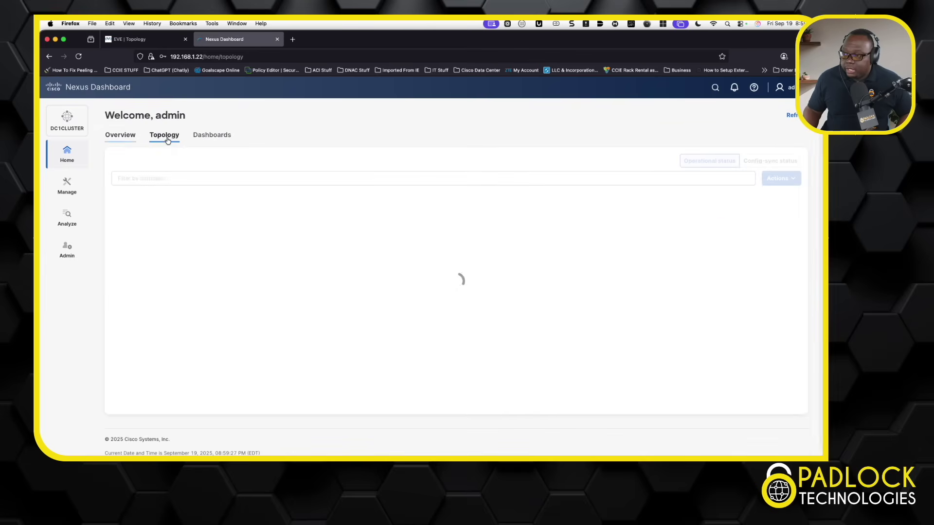
{"action": "left_click", "coordinate": [126, 137]}
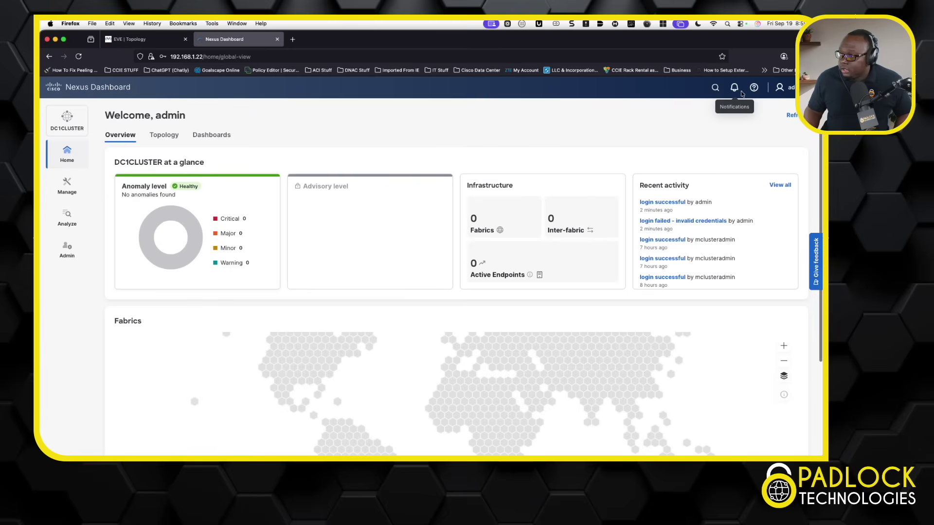
Log out of the admin account and choose mclusterauth as the login domain.
{"action": "left_click", "coordinate": [789, 94]}
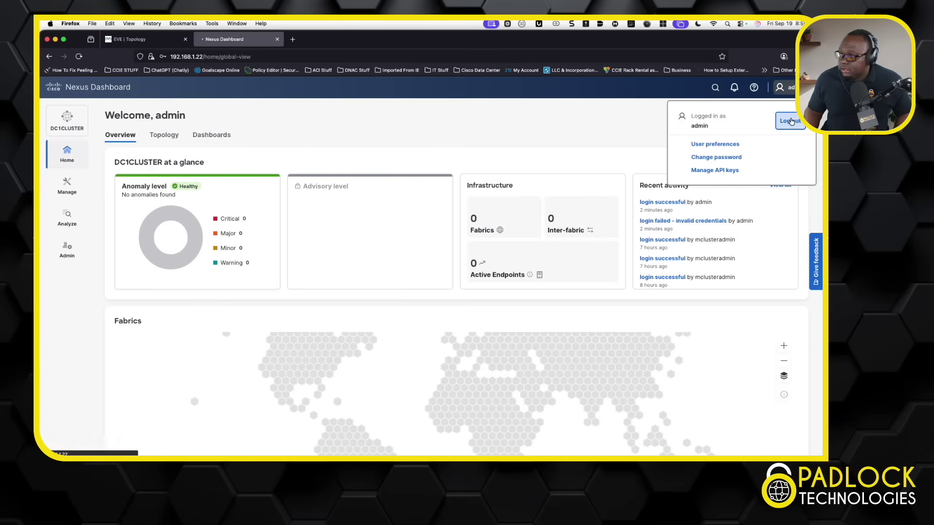
{"action": "left_click", "coordinate": [788, 121]}
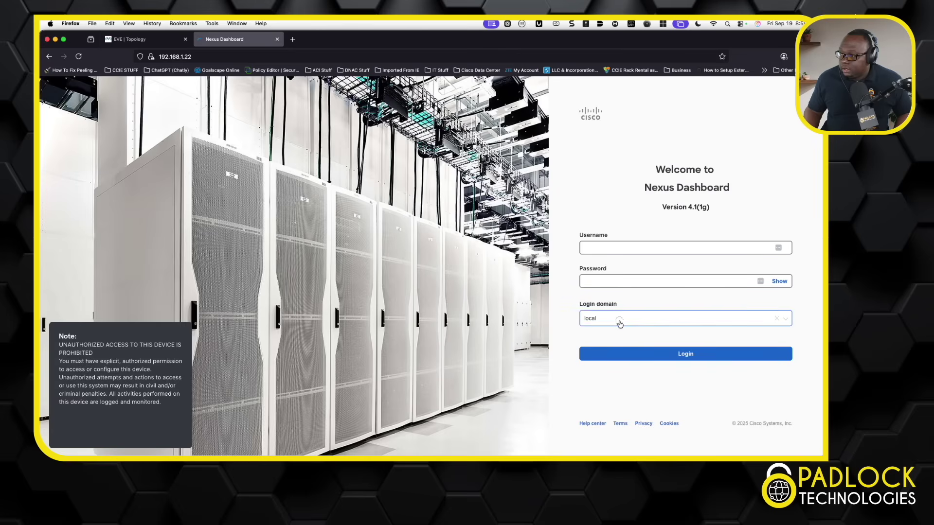
{"action": "left_click", "coordinate": [620, 322]}
{"action": "left_click", "coordinate": [606, 340]}
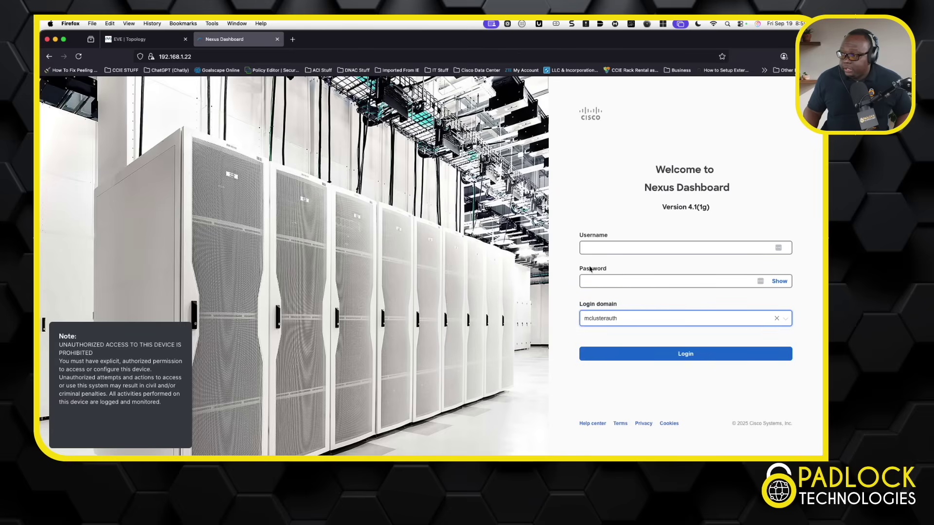
Log in to Nexus Dashboard as mclusteradmin with the account password and dismiss the browser's save-password prompt.
{"action": "left_click", "coordinate": [600, 252]}
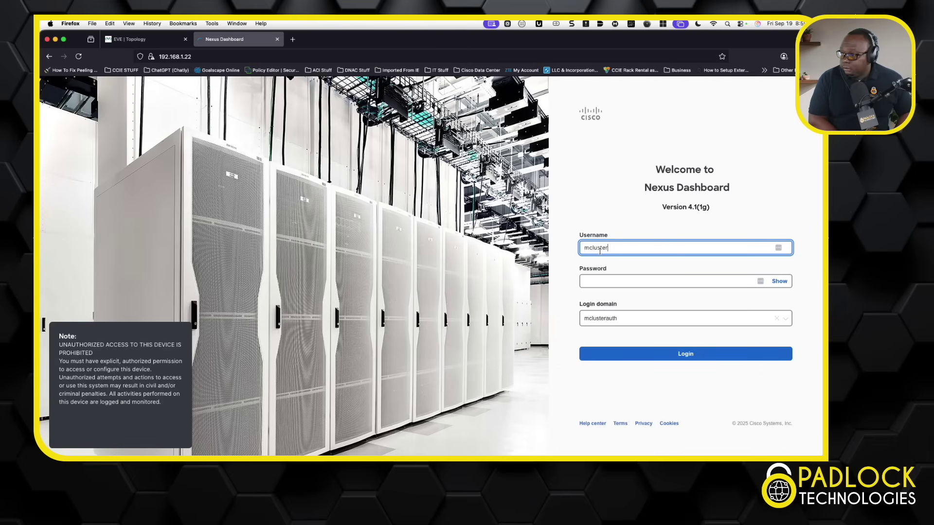
{"action": "type", "text": "mclusteradmin"}
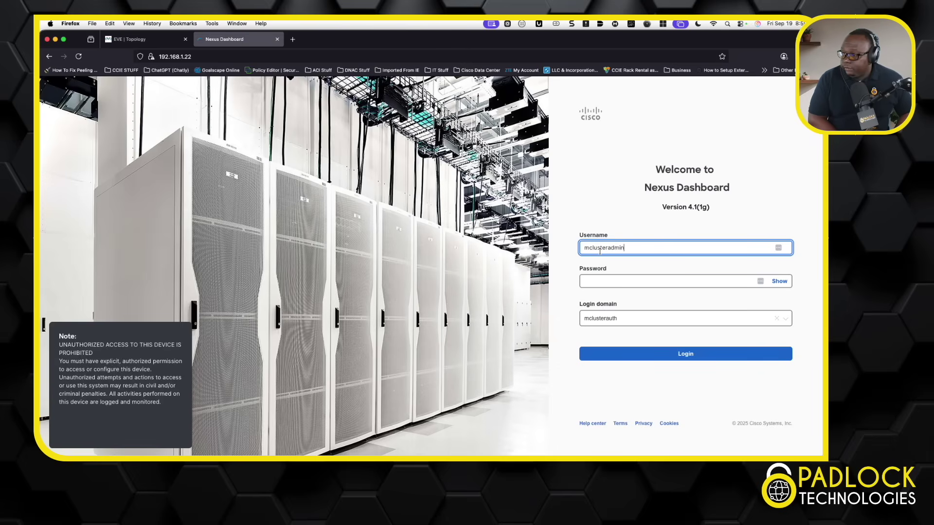
{"action": "left_click", "coordinate": [613, 284]}
{"action": "type", "text": "•"}
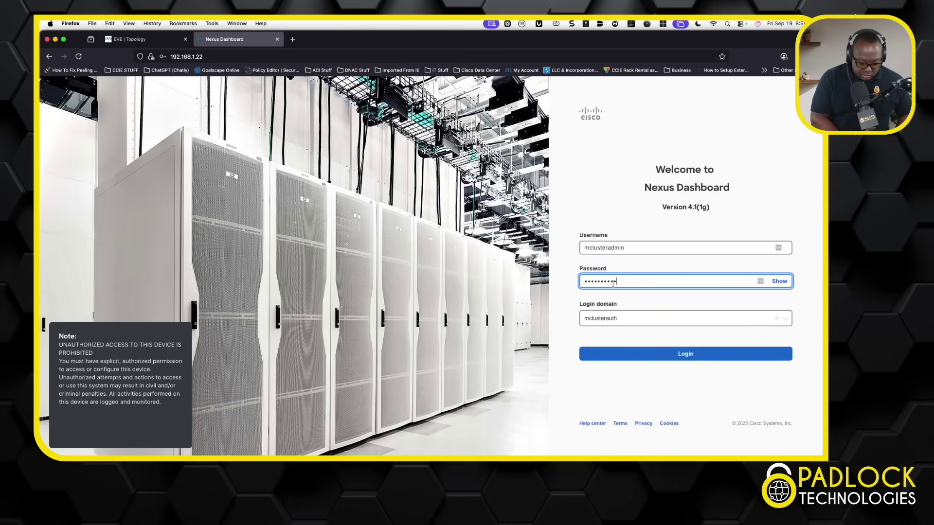
{"action": "key", "text": "Return"}
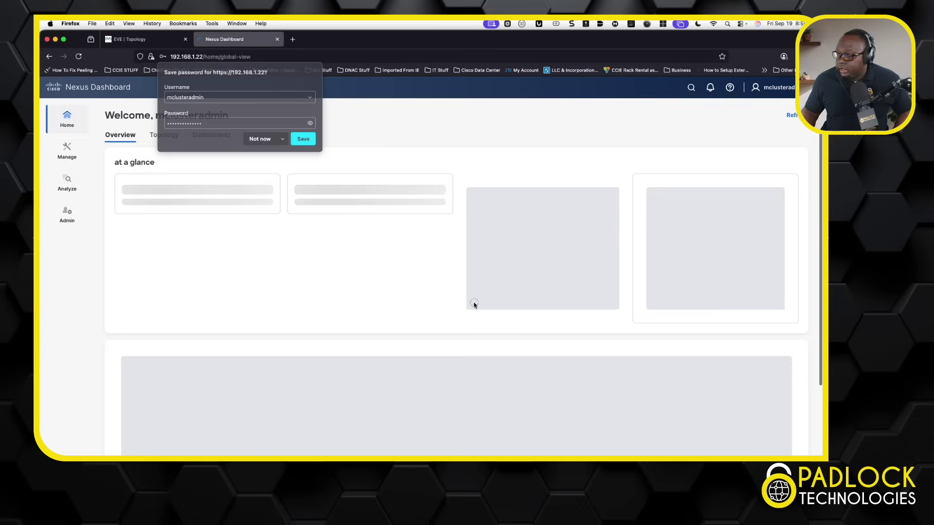
{"action": "left_click", "coordinate": [474, 305]}
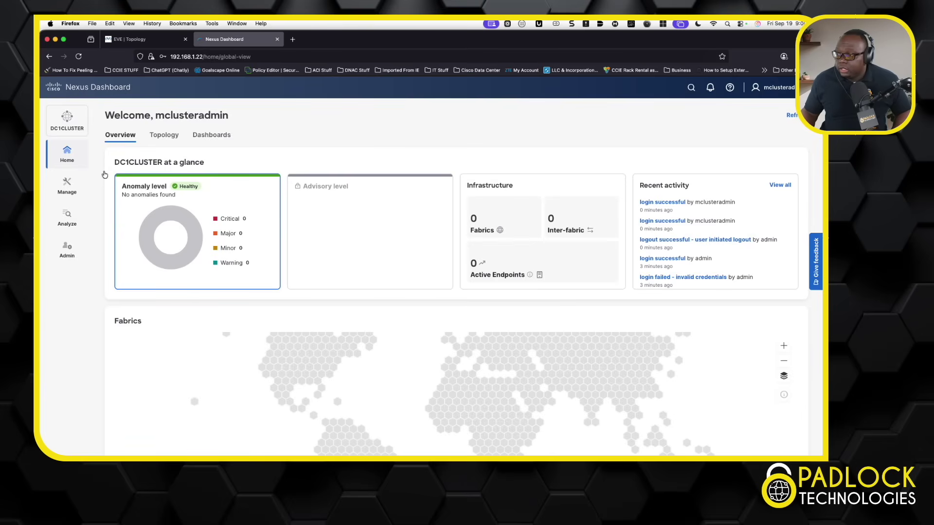
Switch the scope to All Clusters and expand the fabrics map marker to inspect the BAL_DC and BWI_DC sites.
{"action": "left_click", "coordinate": [78, 129]}
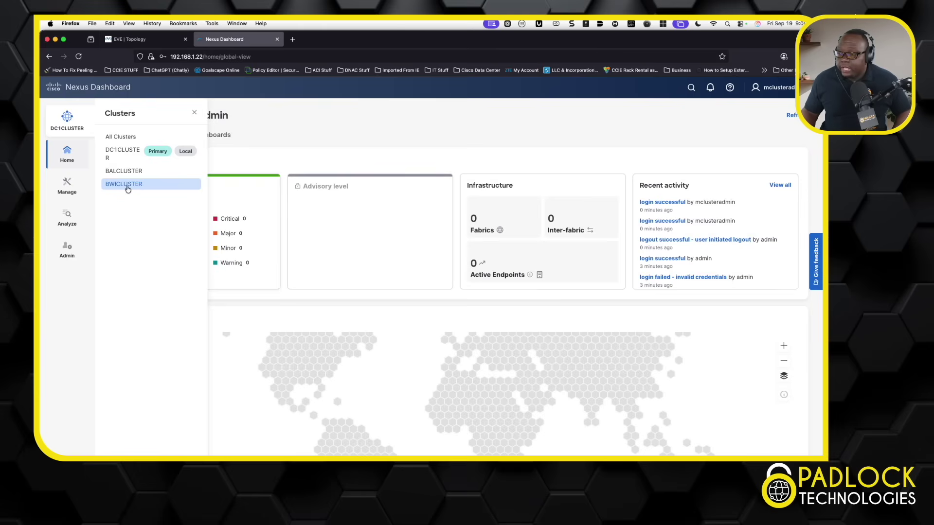
{"action": "left_click", "coordinate": [119, 137]}
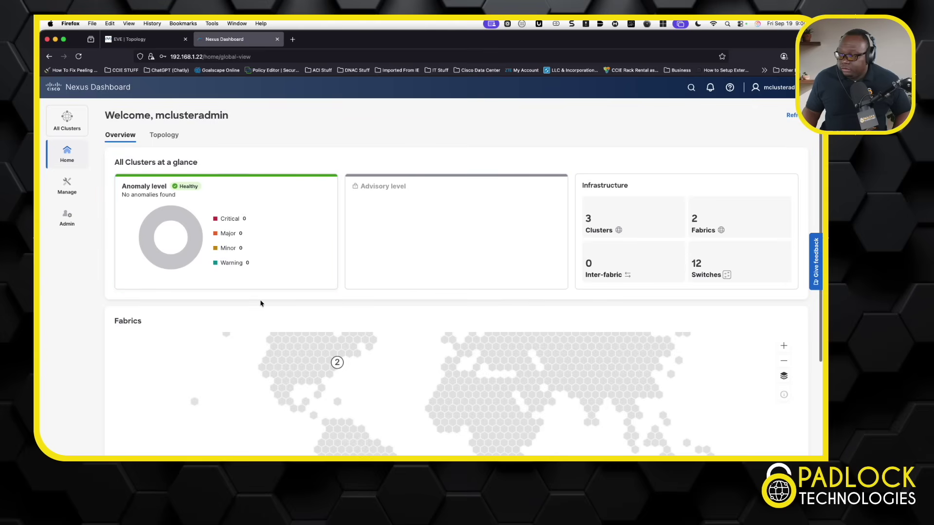
{"action": "scroll", "coordinate": [376, 295], "scroll_direction": "down", "scroll_amount": 5}
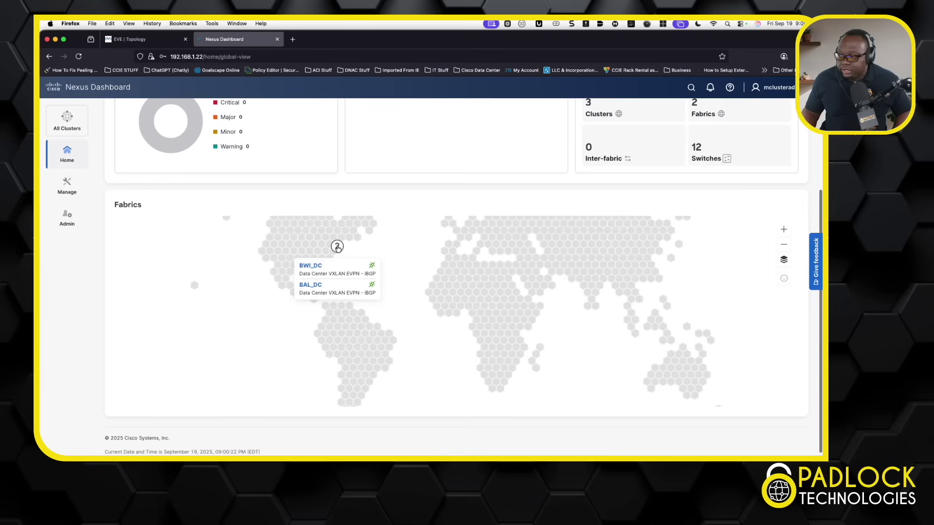
{"action": "left_click", "coordinate": [337, 247]}
{"action": "mouse_move", "coordinate": [320, 266]}
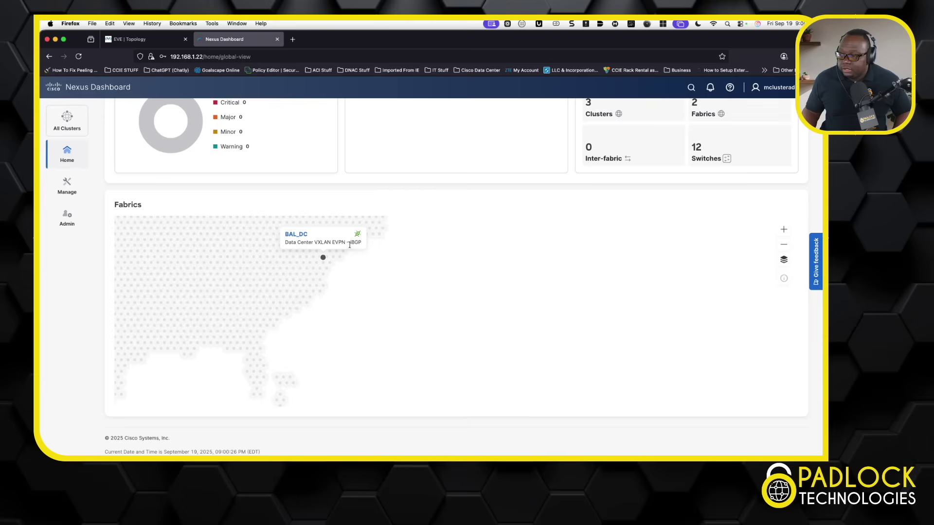
{"action": "mouse_move", "coordinate": [350, 247]}
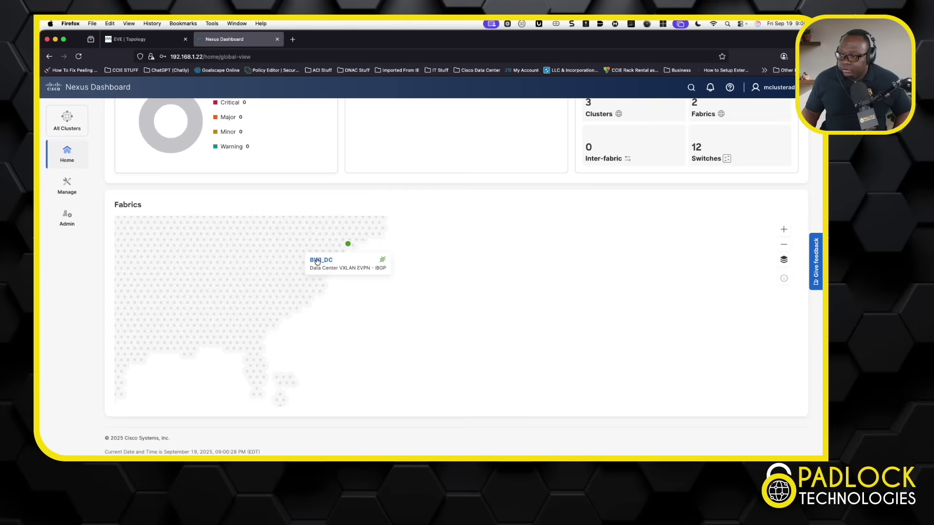
{"action": "scroll", "coordinate": [486, 296], "scroll_direction": "up", "scroll_amount": 3}
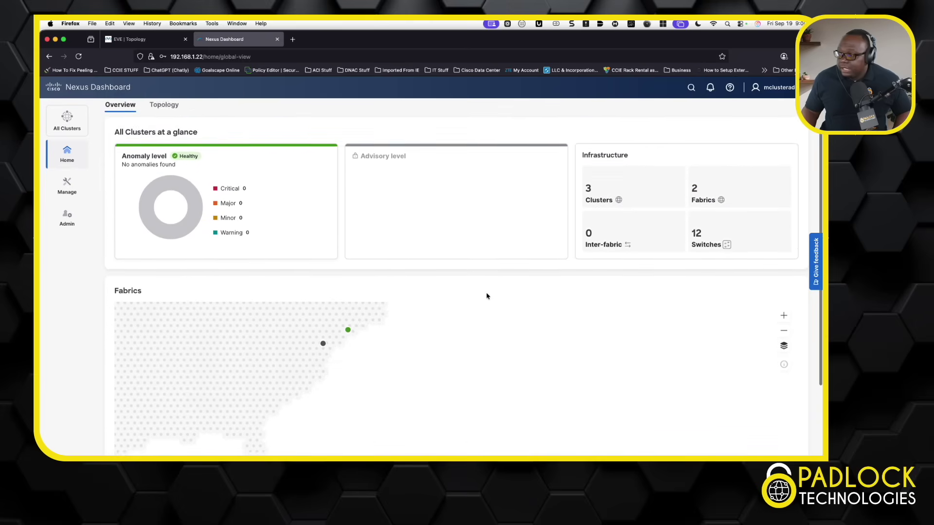
{"action": "scroll", "coordinate": [486, 296], "scroll_direction": "up", "scroll_amount": 2}
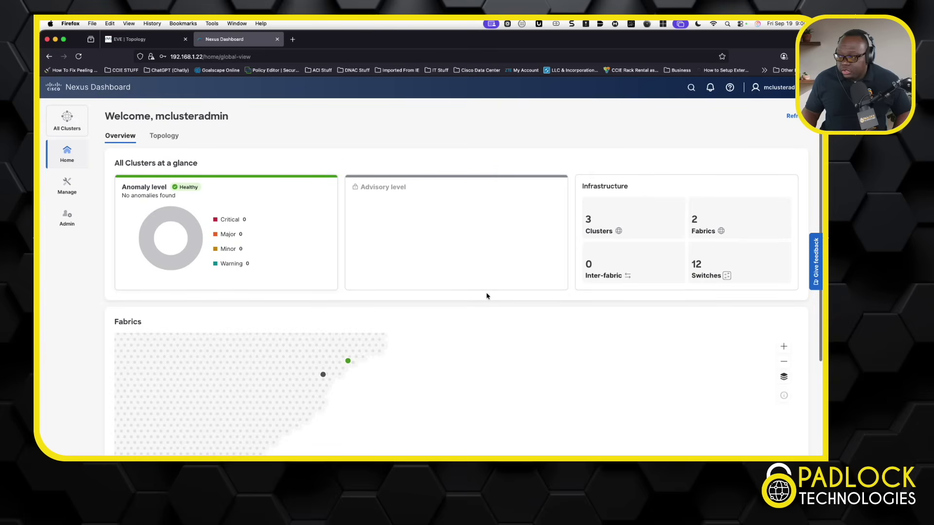
Examine the spine and leaf topology of the BAL_DC fabric and of the BWI_DC fabric.
{"action": "left_click", "coordinate": [163, 135]}
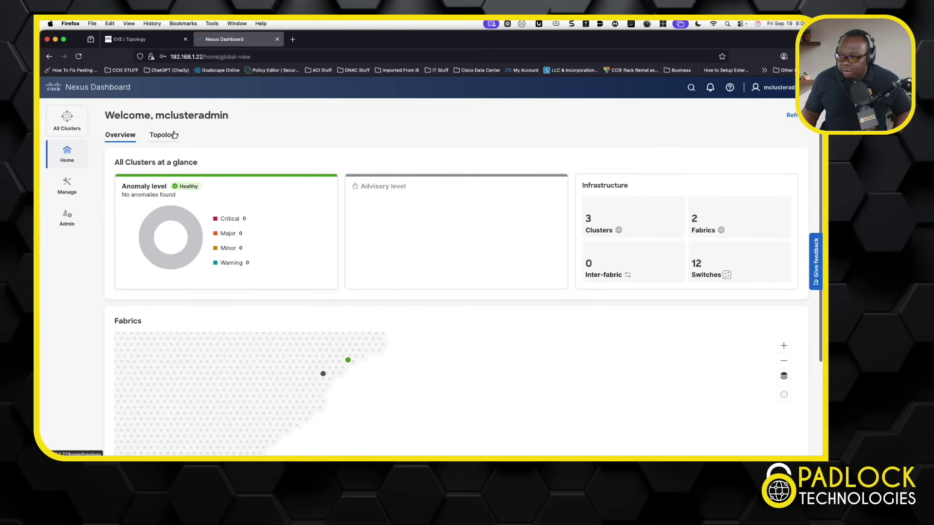
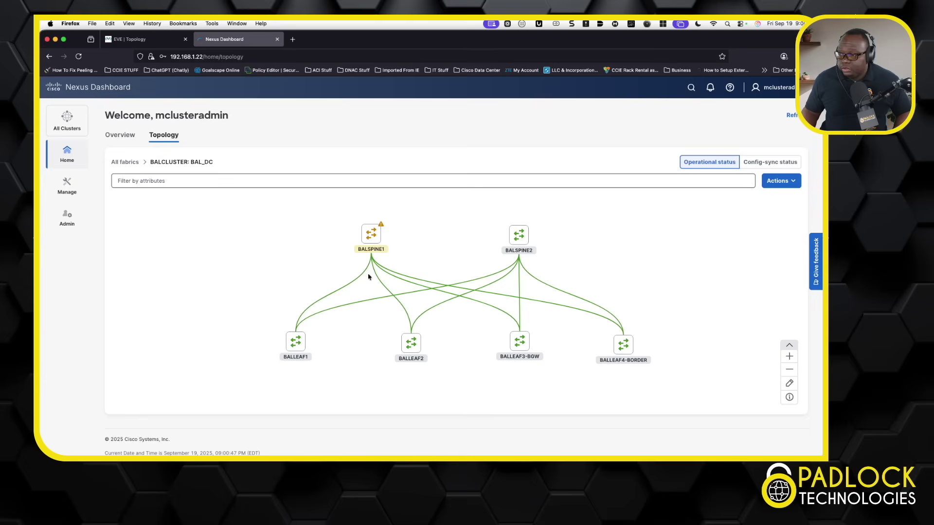
{"action": "left_click", "coordinate": [126, 163]}
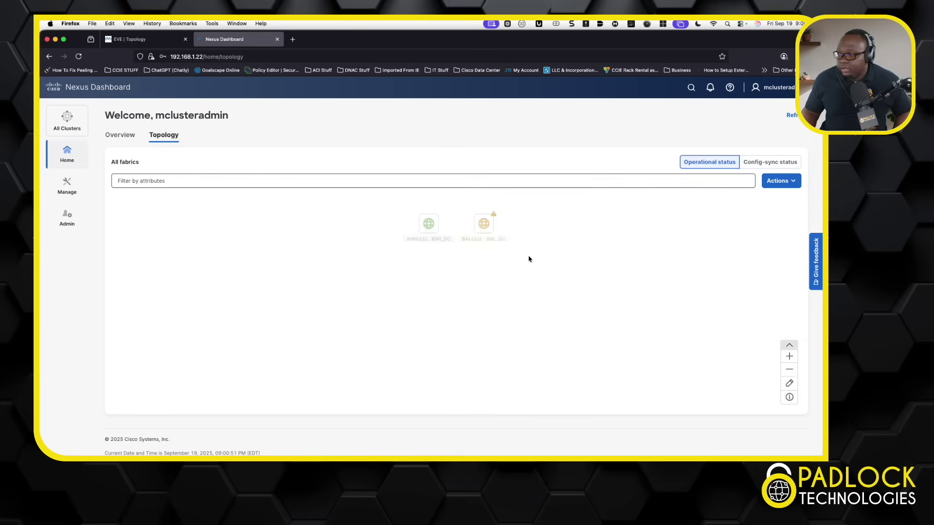
{"action": "left_click", "coordinate": [429, 228]}
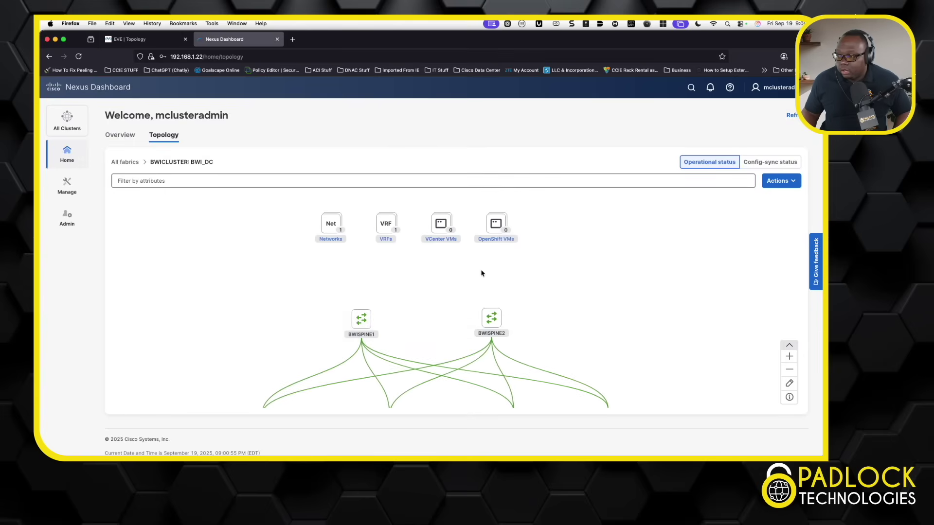
{"action": "scroll", "coordinate": [455, 304], "scroll_direction": "down", "scroll_amount": 3}
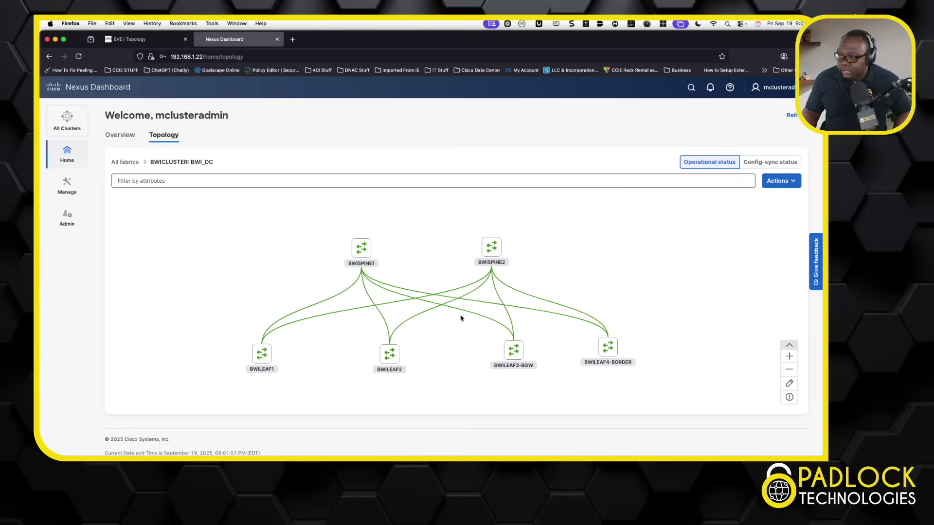
{"action": "scroll", "coordinate": [461, 318], "scroll_direction": "up", "scroll_amount": 3}
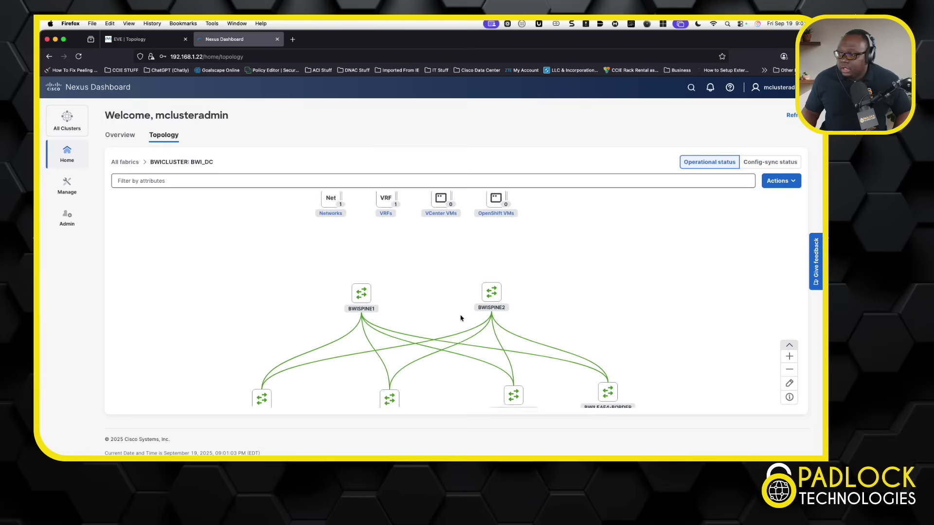
Check the all-clusters inventory for switches, both directly and through the overview's switch count, and return to the home overview.
{"action": "left_click", "coordinate": [75, 189]}
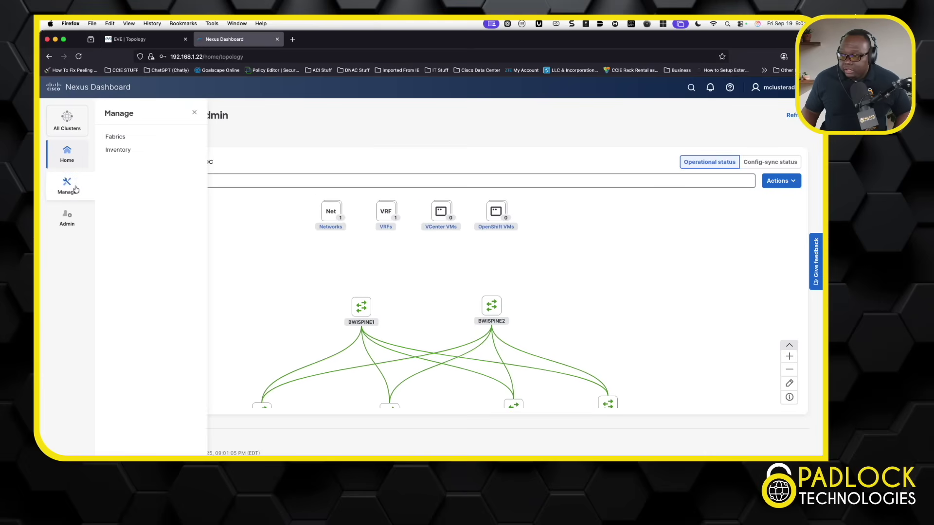
{"action": "left_click", "coordinate": [120, 149]}
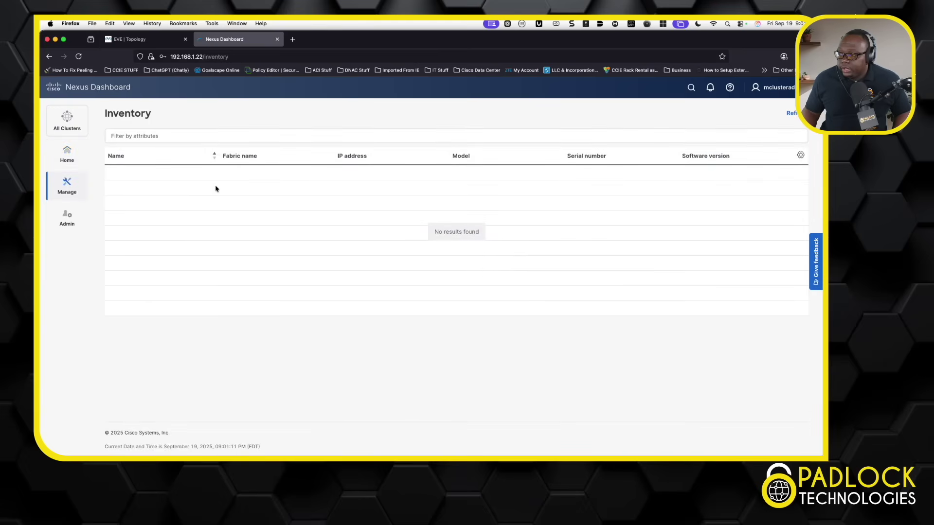
{"action": "left_click", "coordinate": [67, 184]}
{"action": "left_click", "coordinate": [68, 155]}
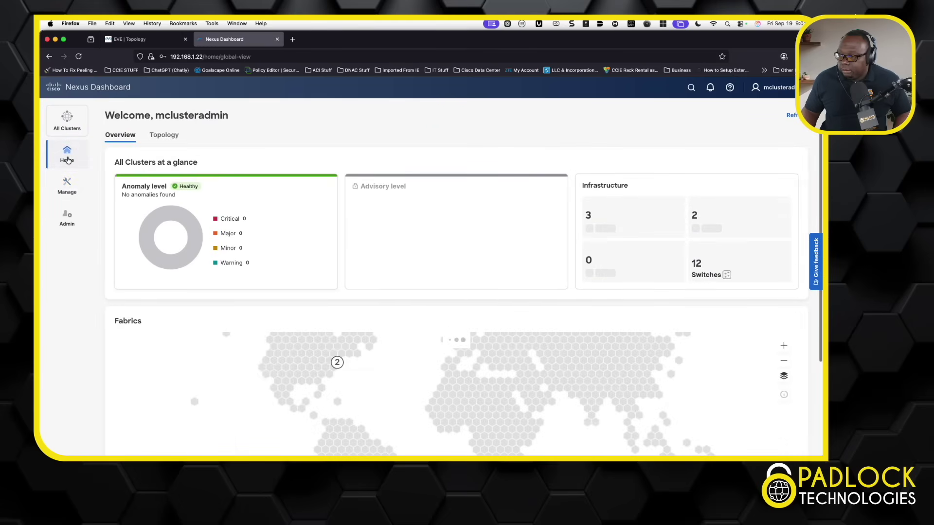
{"action": "left_click", "coordinate": [706, 269]}
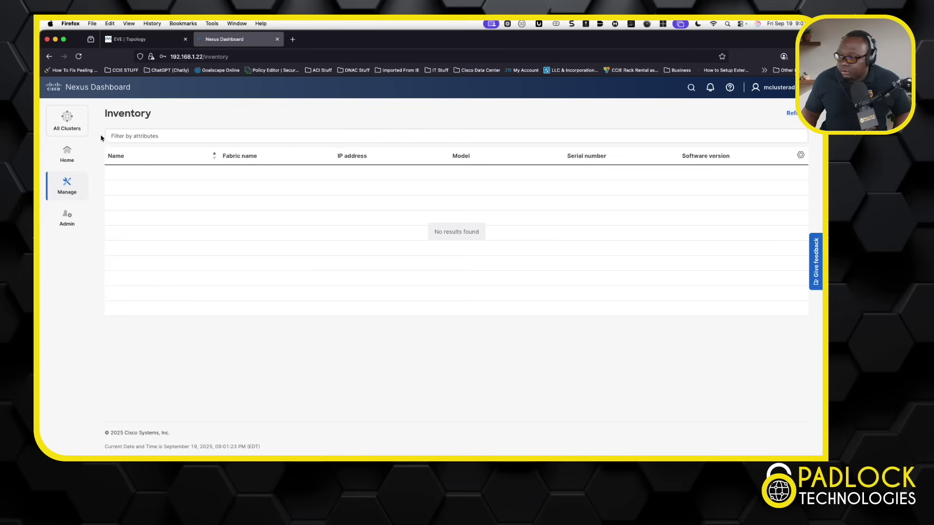
{"action": "left_click", "coordinate": [75, 153]}
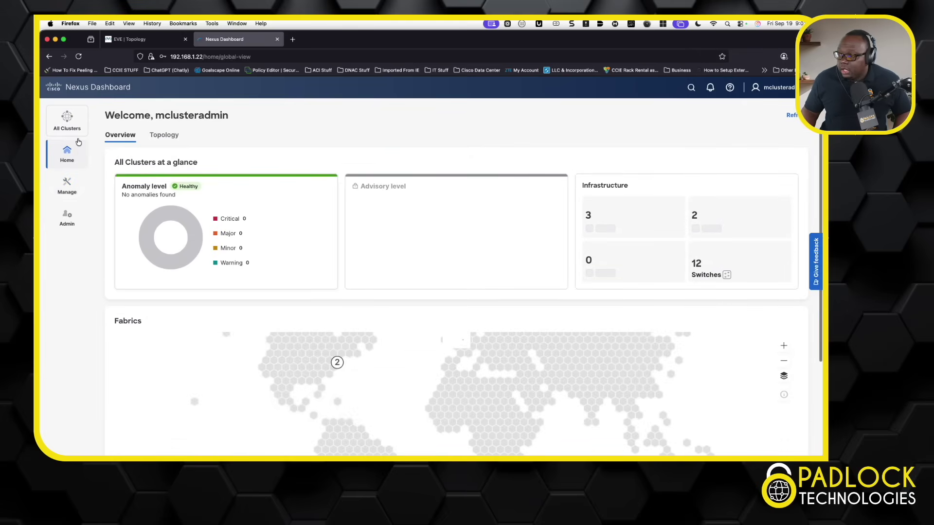
Open the BAL_DC fabric from the multi-cluster fabrics list, accepting the browser's certificate risk for 192.168.1.23.
{"action": "left_click", "coordinate": [76, 131]}
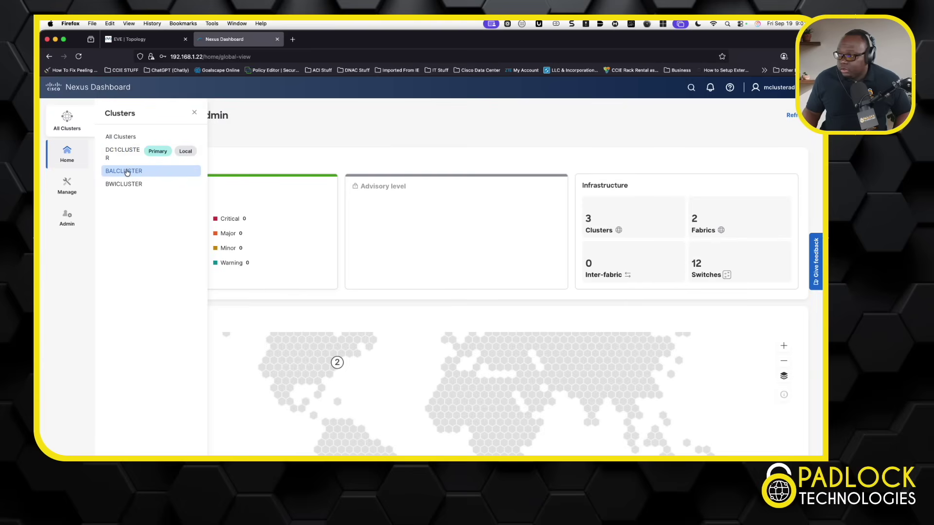
{"action": "left_click", "coordinate": [642, 271]}
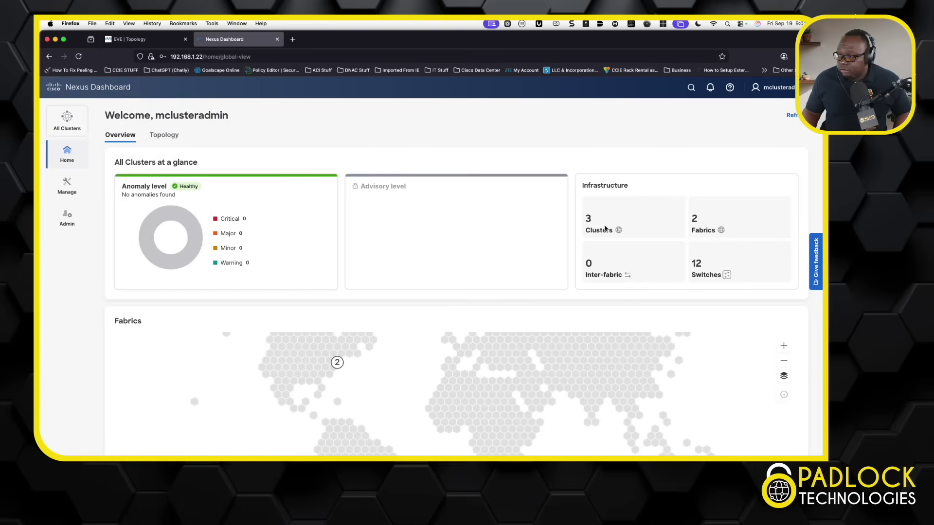
{"action": "left_click", "coordinate": [704, 231]}
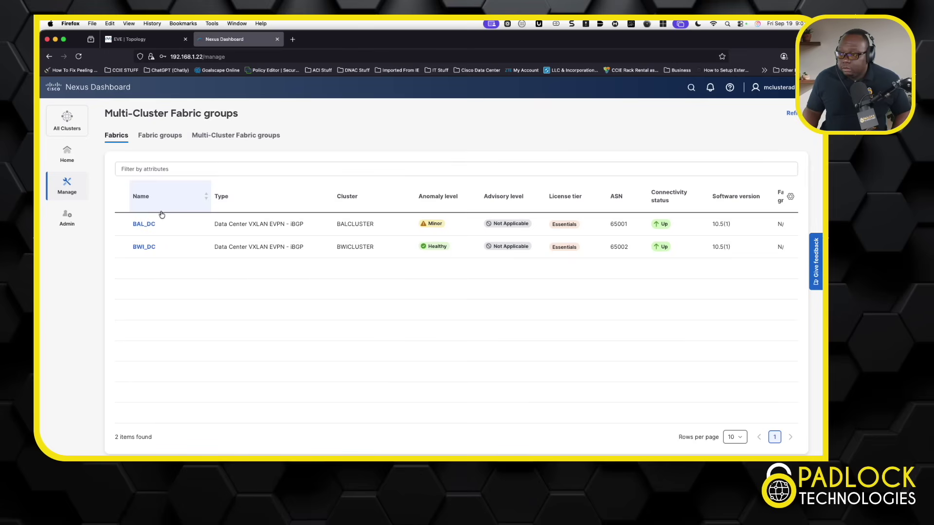
{"action": "double_click", "coordinate": [152, 225]}
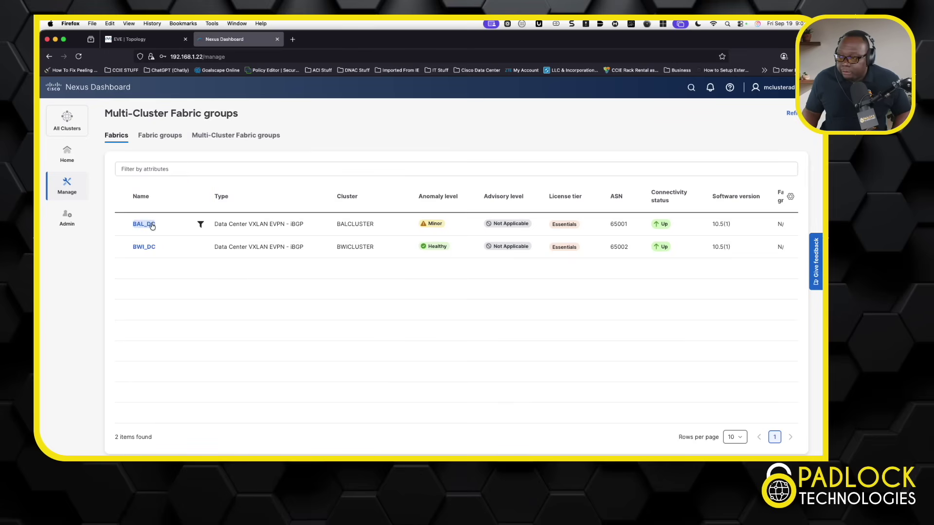
{"action": "left_click", "coordinate": [152, 225]}
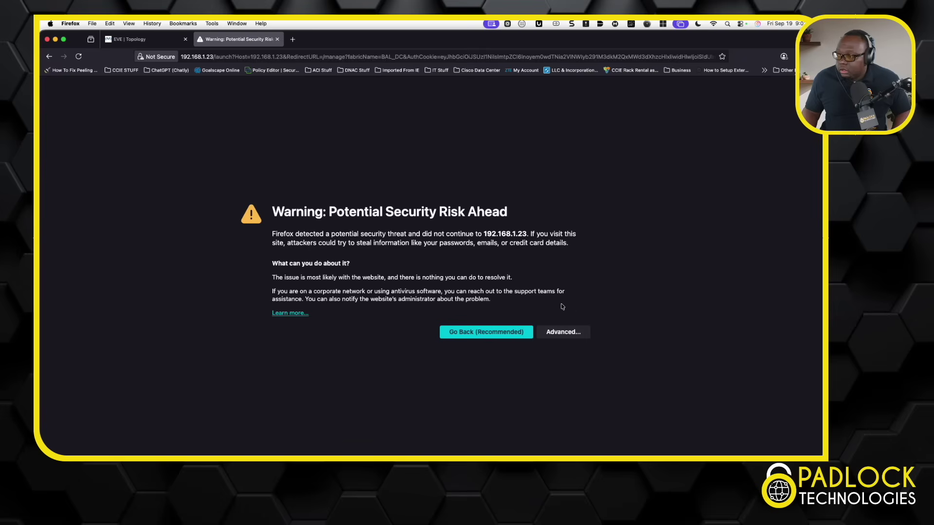
{"action": "left_click", "coordinate": [565, 332]}
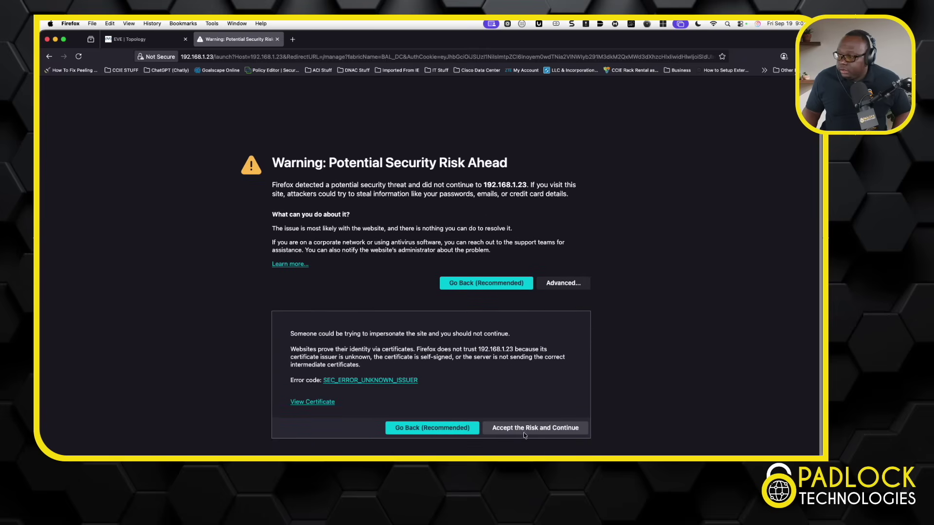
{"action": "left_click", "coordinate": [523, 429]}
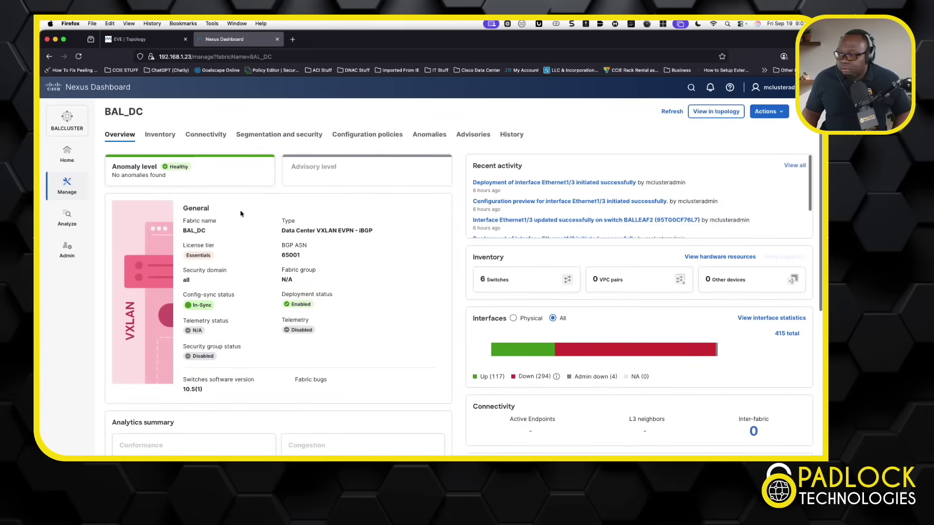
Return to the All Clusters scope and open the BWI_DC fabric, accepting the browser's certificate risk for 192.168.1.24.
{"action": "left_click", "coordinate": [67, 119]}
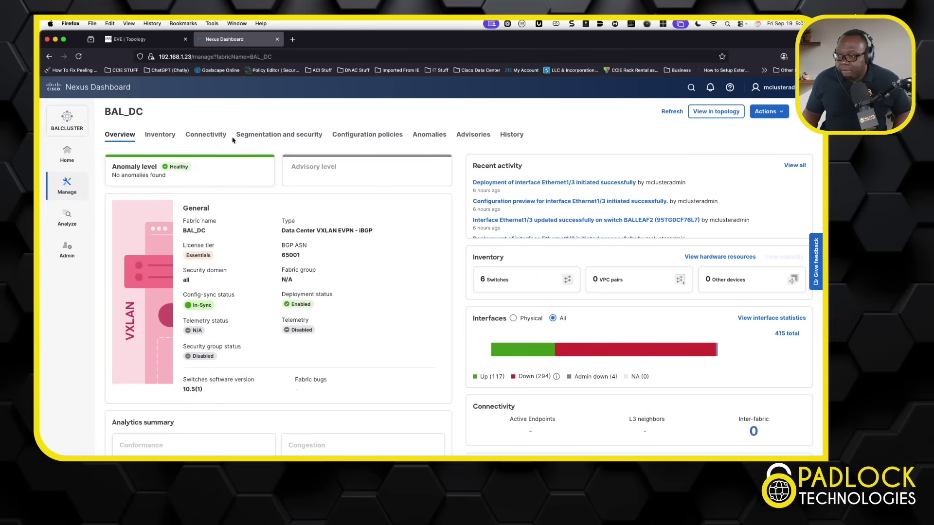
{"action": "left_click", "coordinate": [77, 129]}
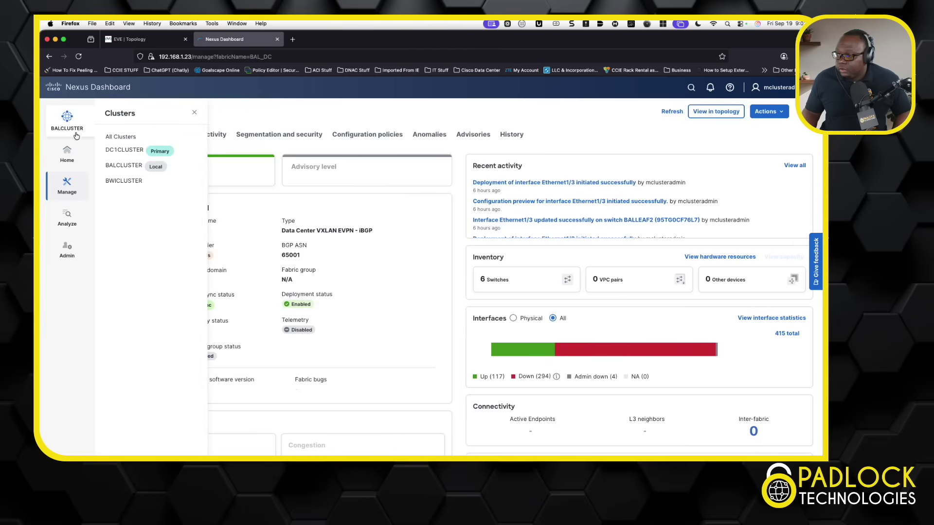
{"action": "left_click", "coordinate": [122, 137]}
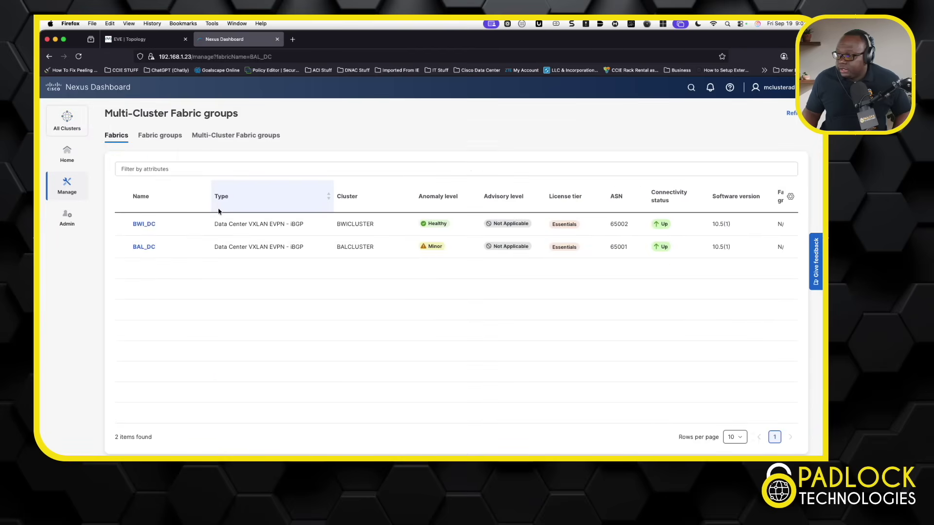
{"action": "left_click", "coordinate": [148, 226]}
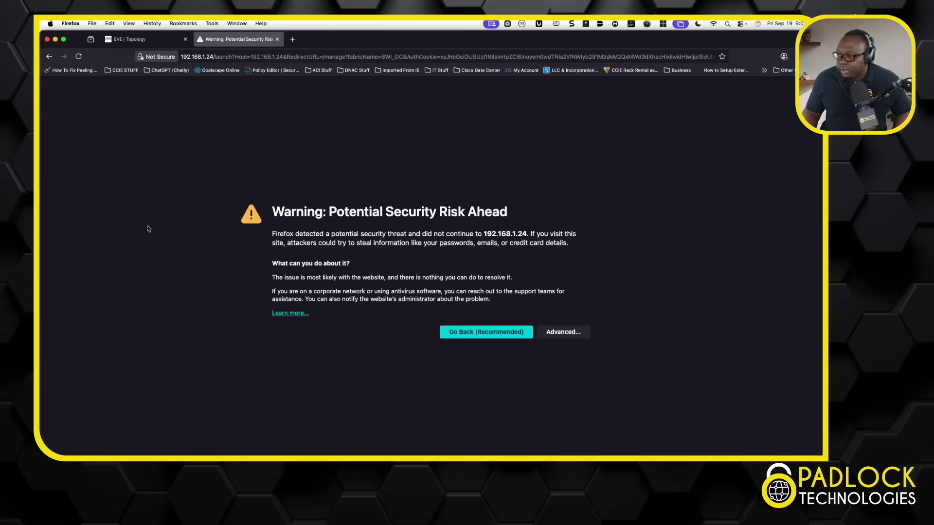
{"action": "left_click", "coordinate": [552, 331]}
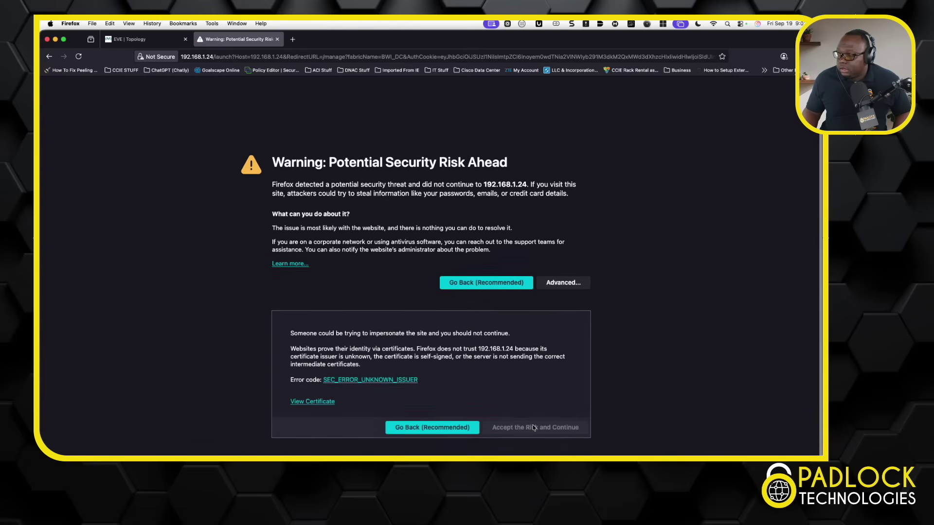
{"action": "left_click", "coordinate": [536, 429]}
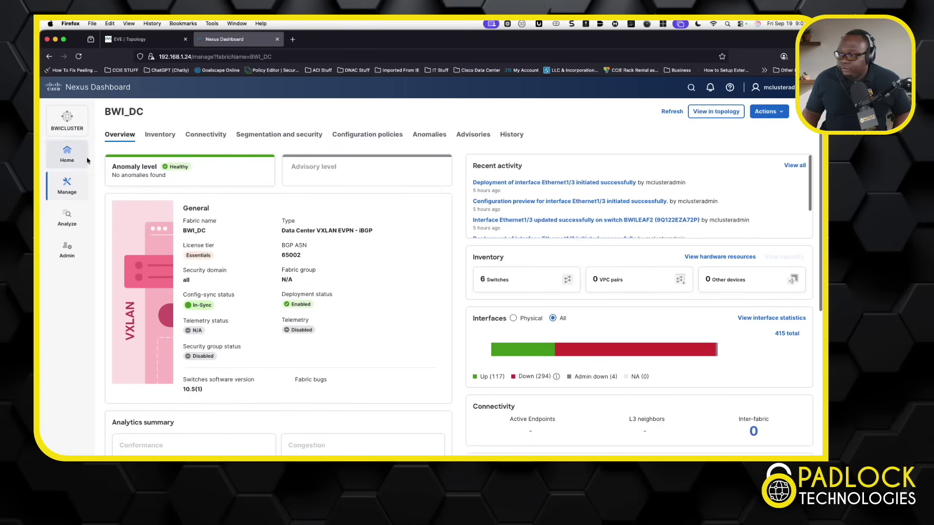
Go back to the All Clusters fabrics list and reopen BAL_DC to review its overview page.
{"action": "left_click", "coordinate": [68, 119]}
{"action": "left_click", "coordinate": [125, 138]}
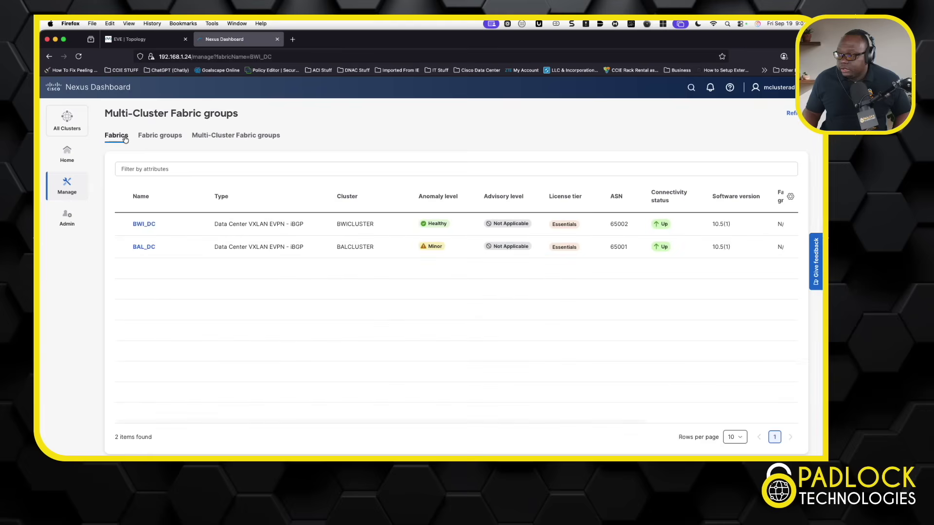
{"action": "left_click", "coordinate": [144, 248]}
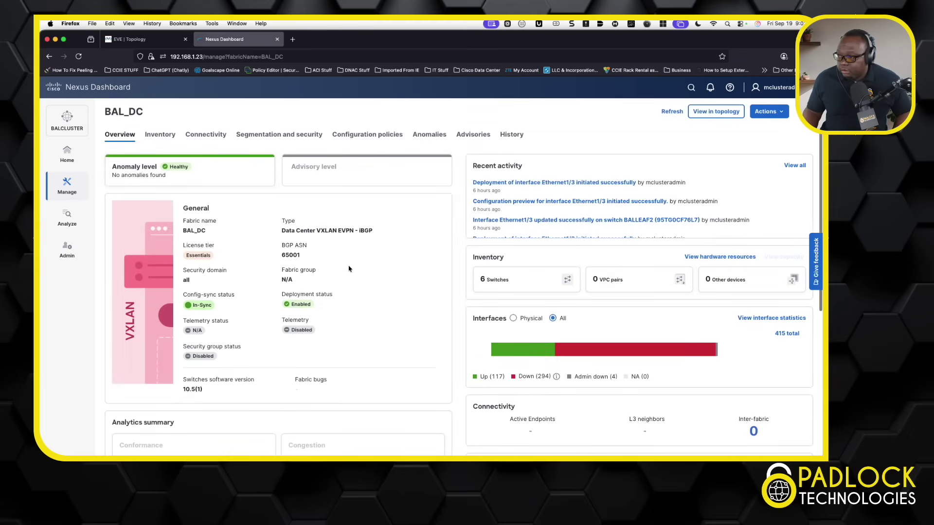
{"action": "scroll", "coordinate": [349, 269], "scroll_direction": "down", "scroll_amount": 3}
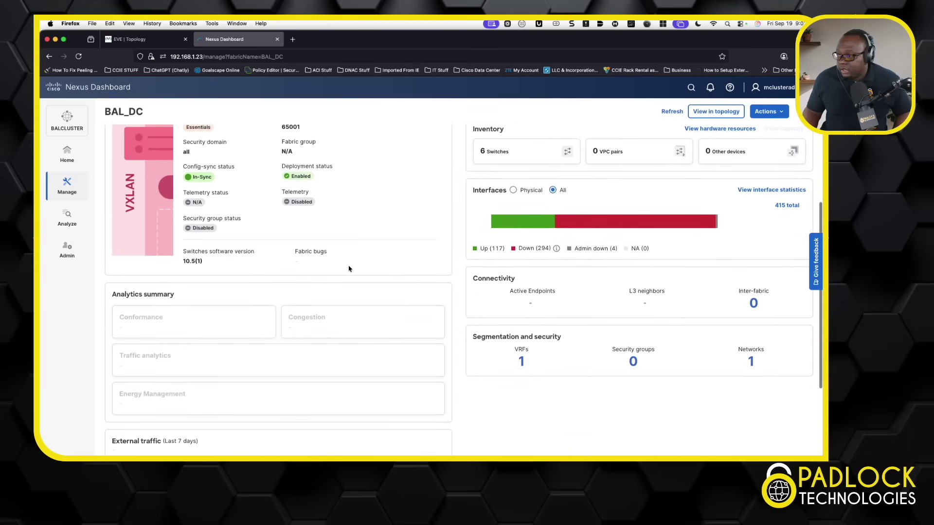
{"action": "scroll", "coordinate": [349, 268], "scroll_direction": "up", "scroll_amount": 5}
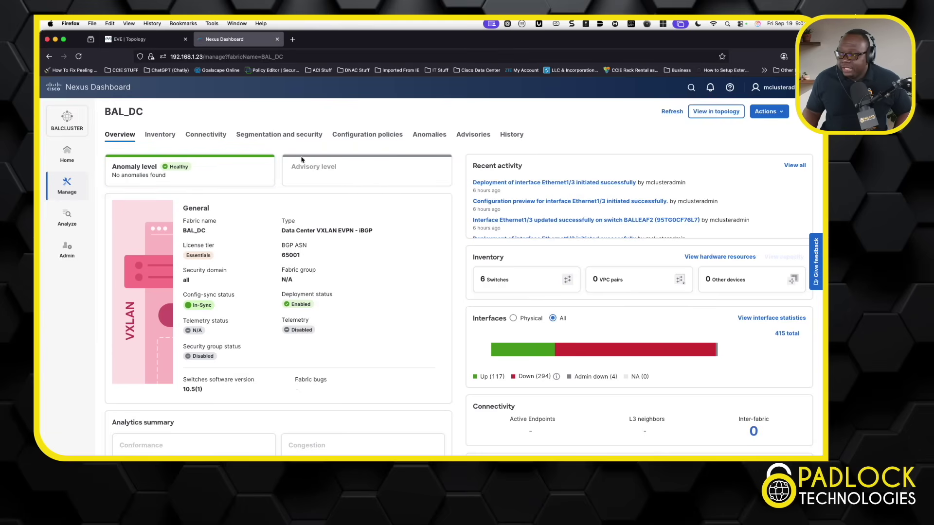
Review the networks and VRFs listed under segmentation and security for the BAL_DC fabric.
{"action": "left_click", "coordinate": [279, 135]}
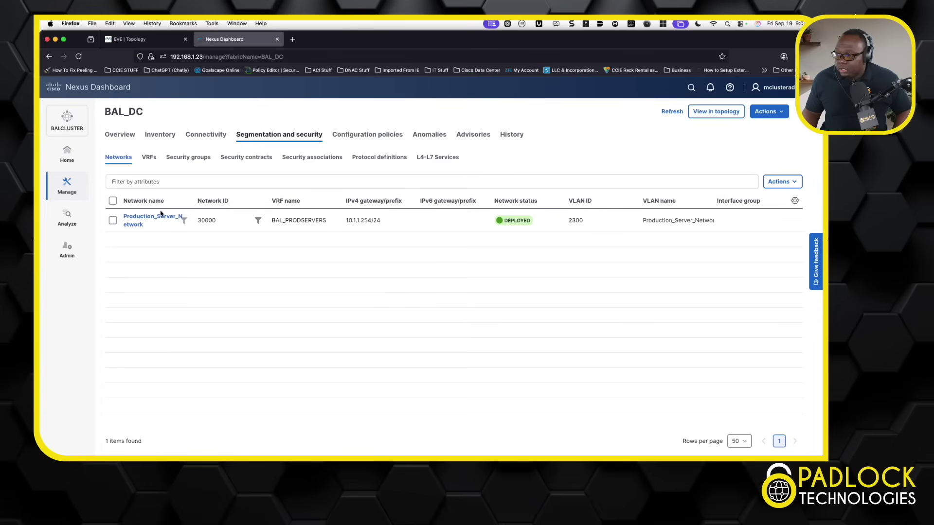
{"action": "left_click_drag", "start_coordinate": [181, 216], "coordinate": [160, 224]}
{"action": "left_click", "coordinate": [354, 238]}
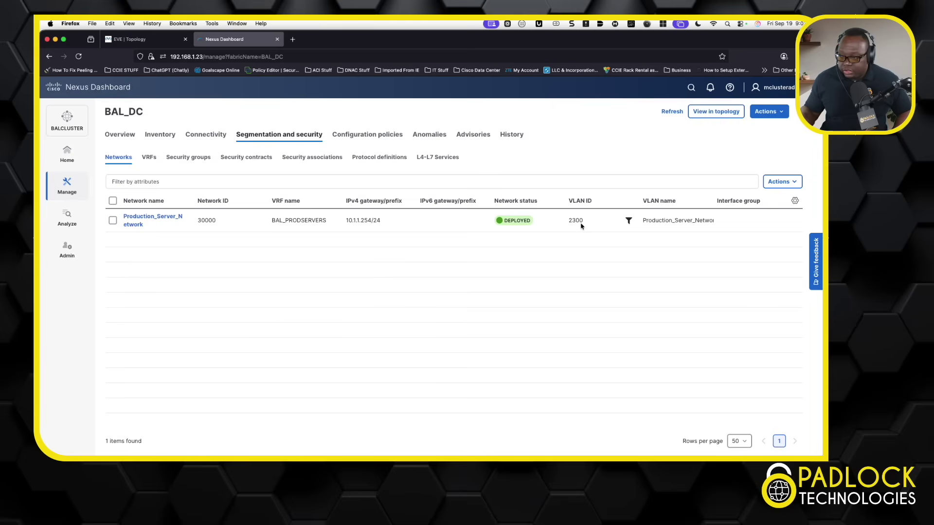
{"action": "left_click", "coordinate": [151, 162]}
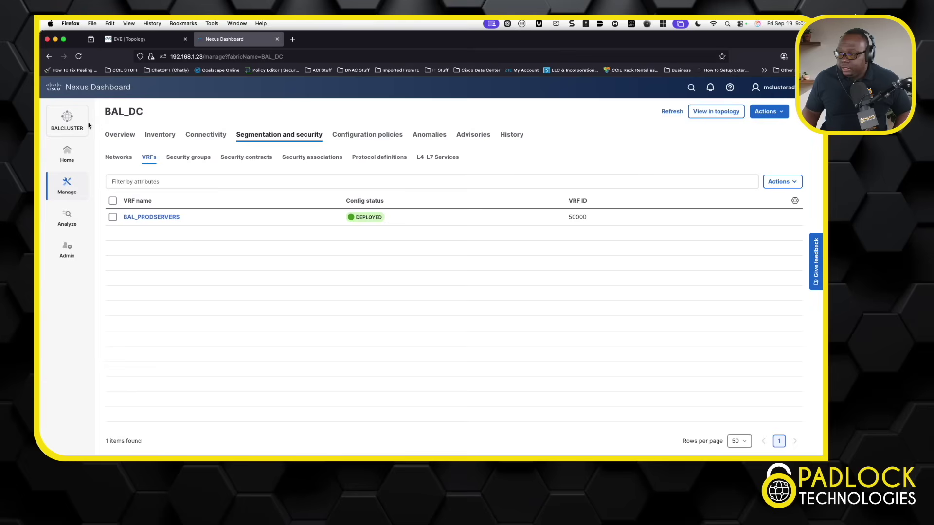
List BAL_DC's interfaces, check BALLEAF1's server-facing connection in the EVE topology, and return to Nexus Dashboard.
{"action": "left_click", "coordinate": [210, 141]}
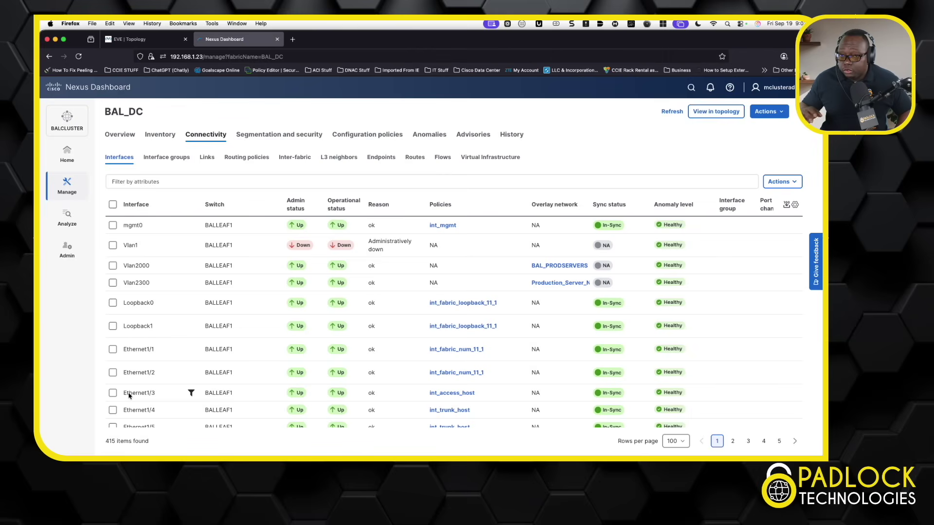
{"action": "left_click", "coordinate": [146, 39]}
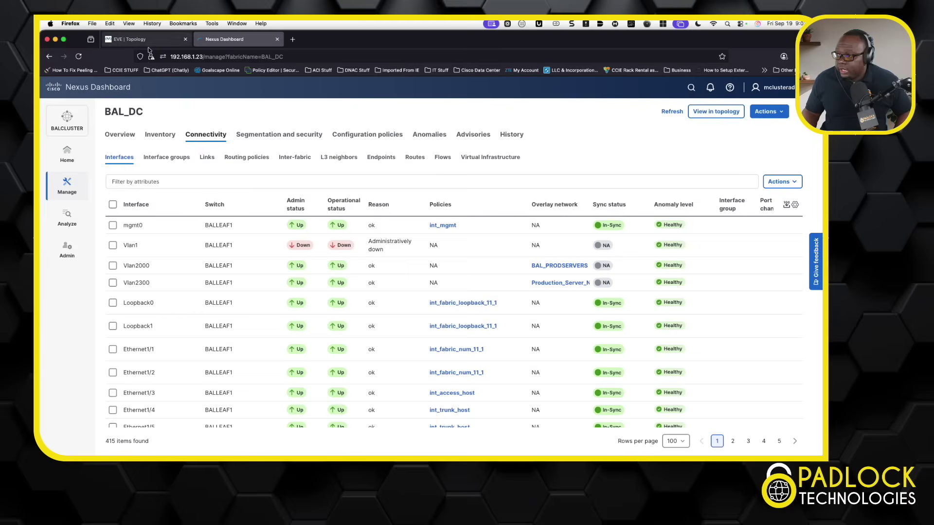
{"action": "scroll", "coordinate": [134, 310], "scroll_direction": "left", "scroll_amount": 10}
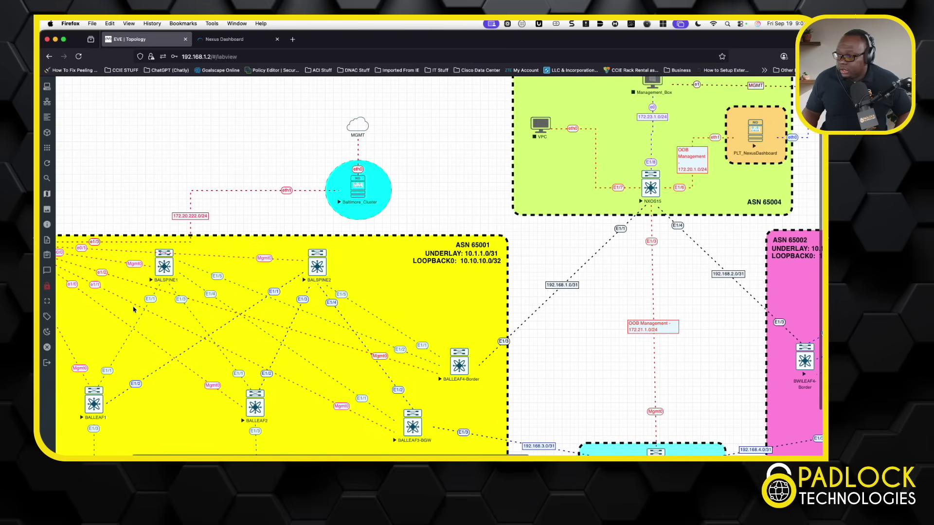
{"action": "scroll", "coordinate": [133, 310], "scroll_direction": "down", "scroll_amount": 3}
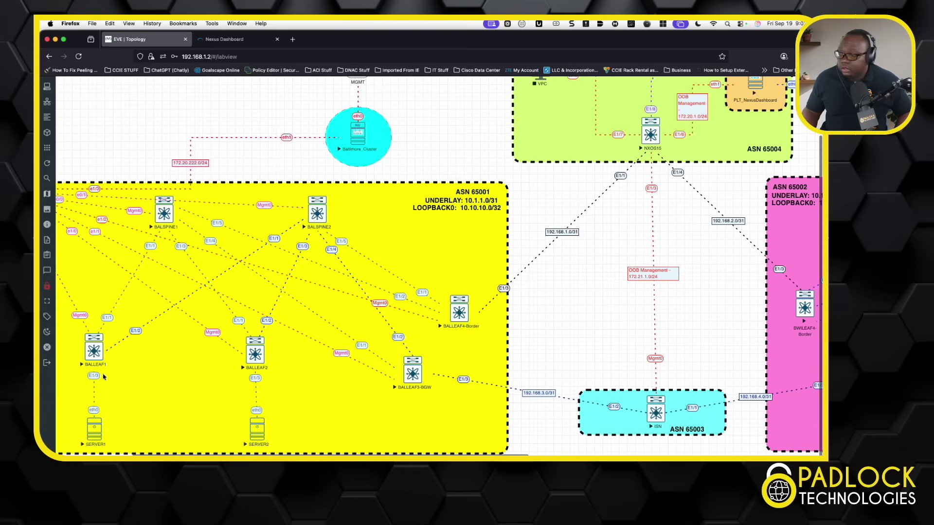
{"action": "left_click", "coordinate": [242, 40]}
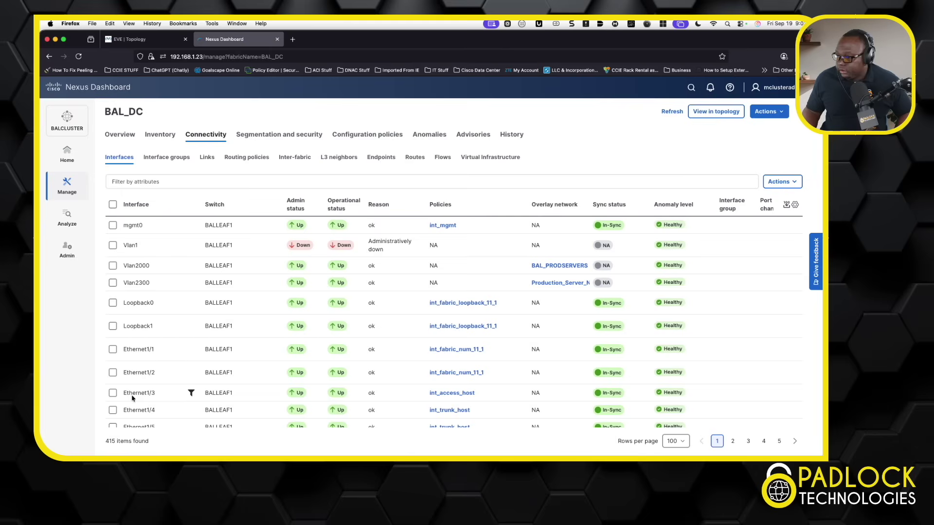
Open the configuration of BALLEAF1's Ethernet1/3 interface and review its policy options, including the access VLAN.
{"action": "left_click", "coordinate": [113, 392]}
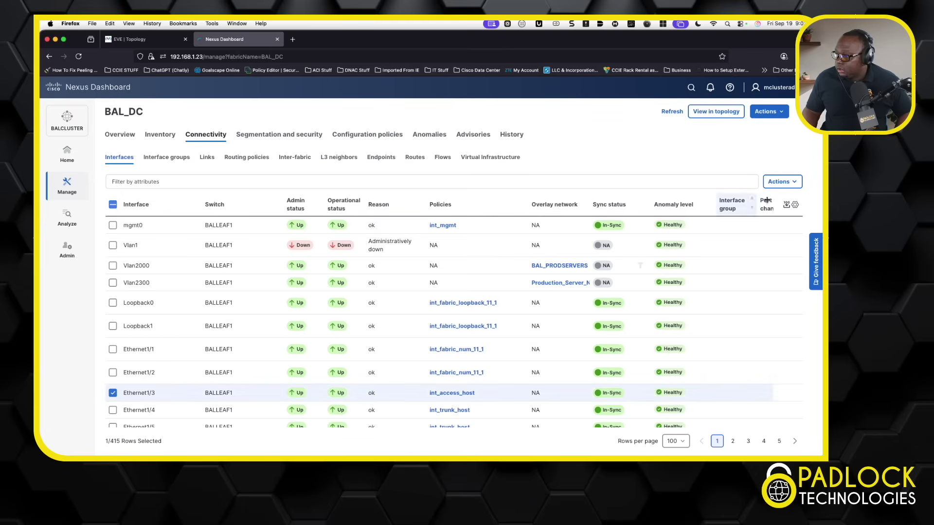
{"action": "left_click", "coordinate": [793, 182]}
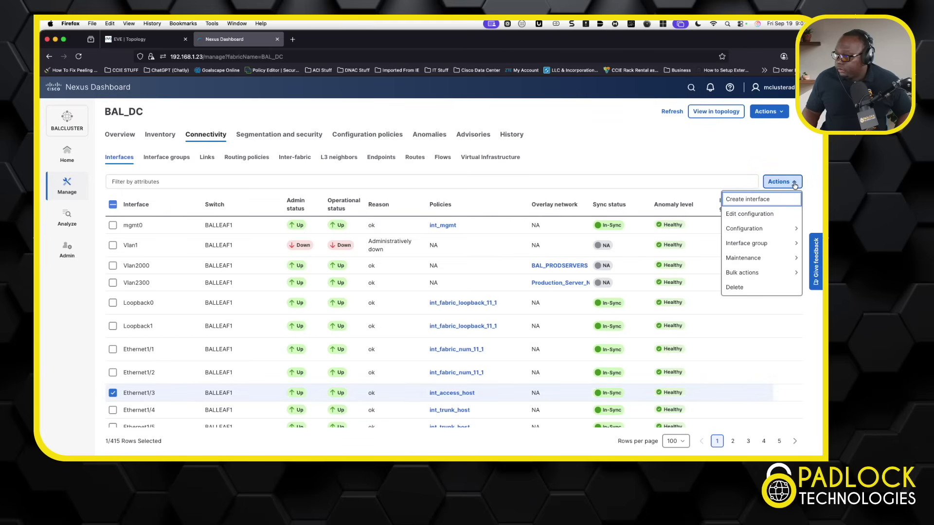
{"action": "left_click", "coordinate": [762, 216]}
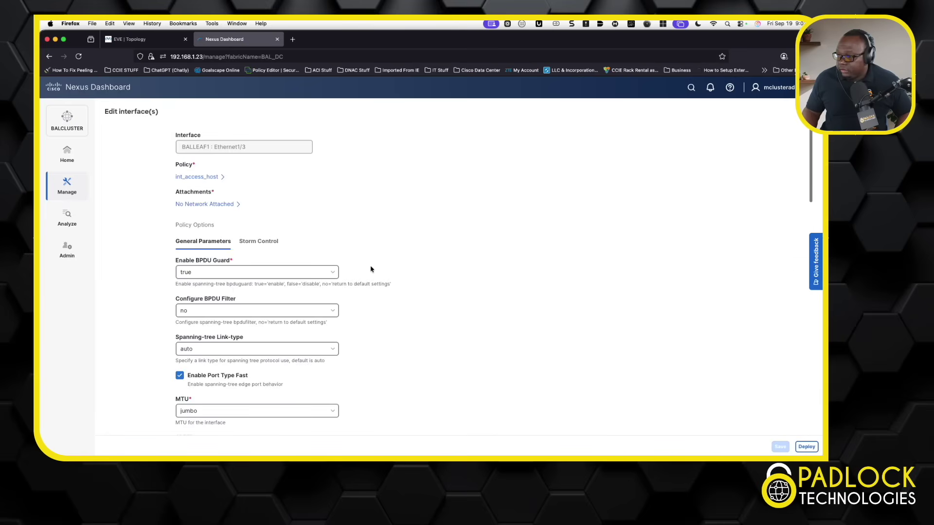
{"action": "scroll", "coordinate": [370, 269], "scroll_direction": "down", "scroll_amount": 10}
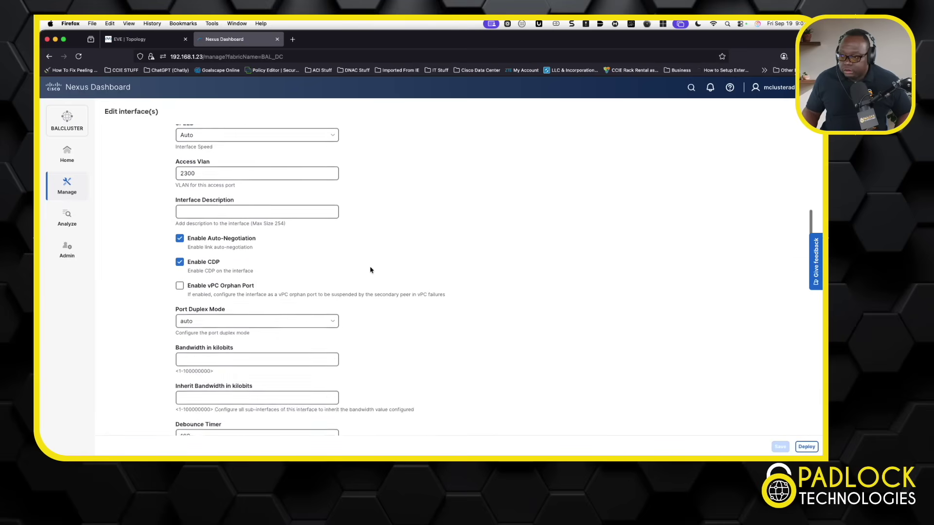
{"action": "scroll", "coordinate": [371, 270], "scroll_direction": "up", "scroll_amount": 10}
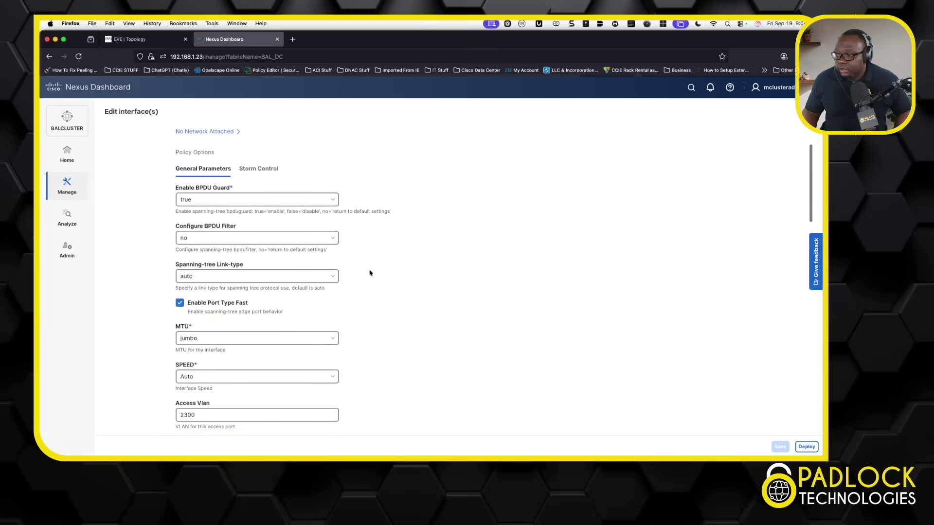
Leave the interface editor for the BALCLUSTER home topology and open the BAL_DC fabric to view its spine-leaf links.
{"action": "left_click", "coordinate": [81, 157]}
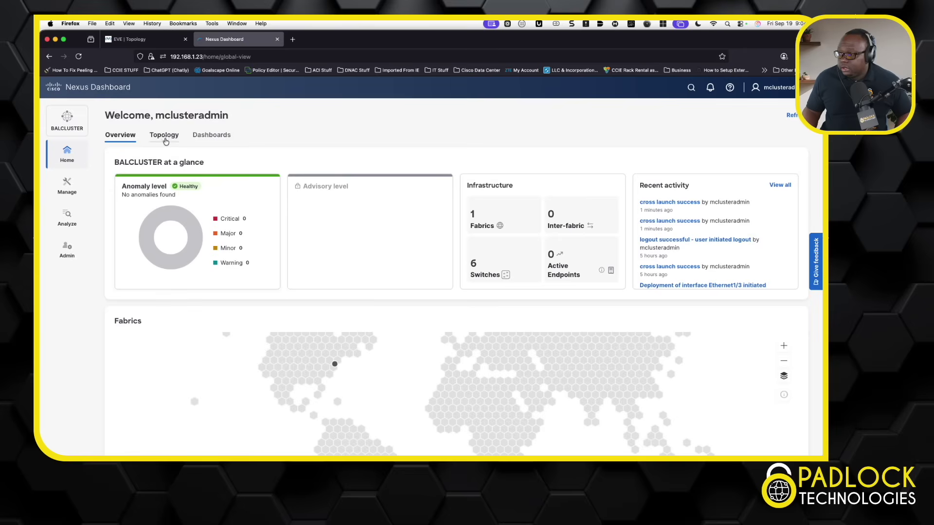
{"action": "left_click", "coordinate": [165, 138]}
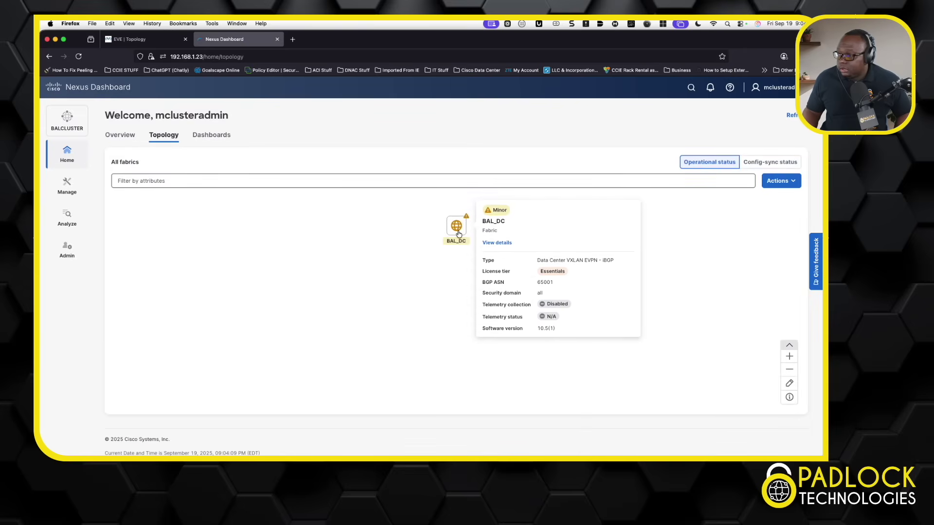
{"action": "left_click", "coordinate": [459, 233]}
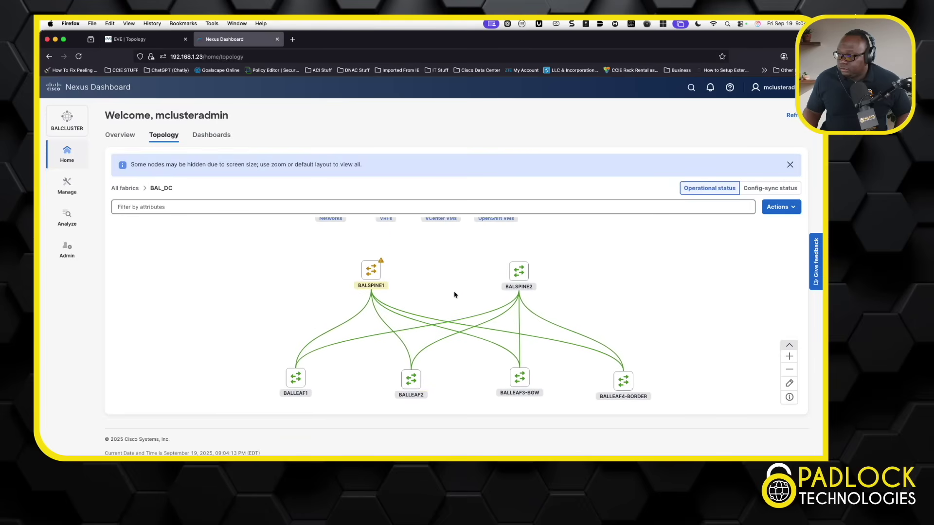
Reopen BAL_DC from BALCLUSTER's local fabrics list and review its overview down to the external traffic section.
{"action": "left_click", "coordinate": [86, 184]}
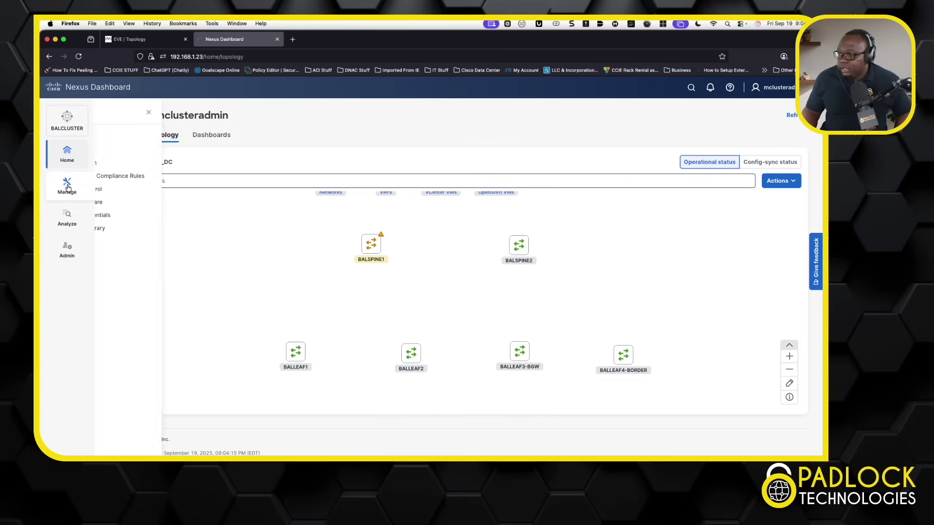
{"action": "left_click", "coordinate": [122, 137]}
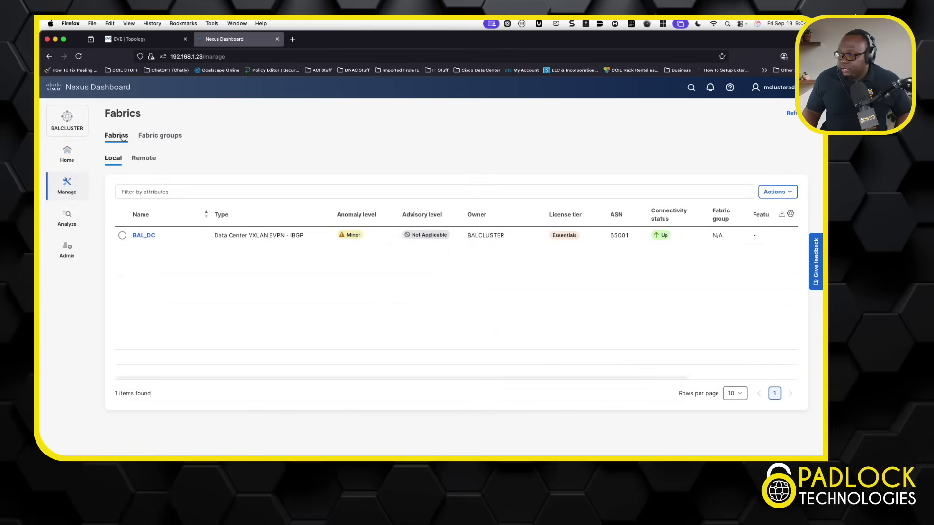
{"action": "left_click", "coordinate": [144, 236]}
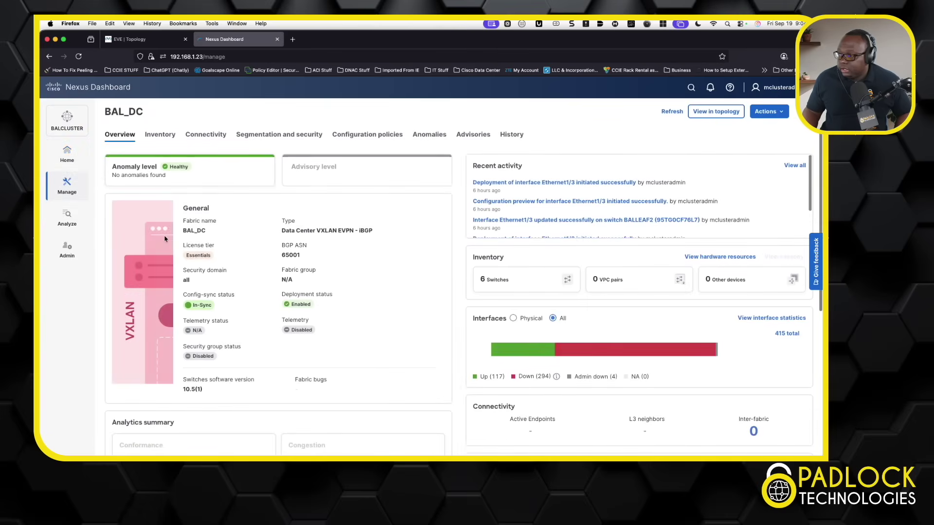
{"action": "scroll", "coordinate": [373, 244], "scroll_direction": "down", "scroll_amount": 5}
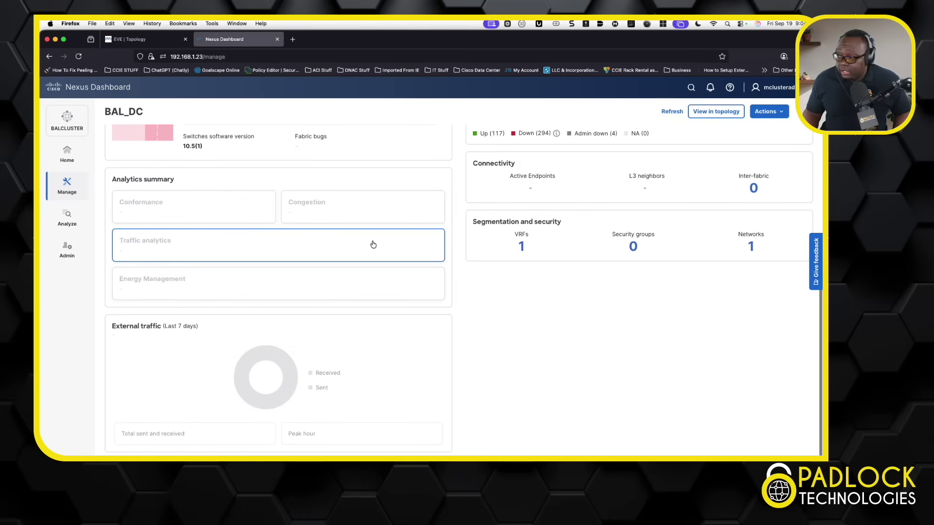
{"action": "scroll", "coordinate": [374, 245], "scroll_direction": "down", "scroll_amount": 1}
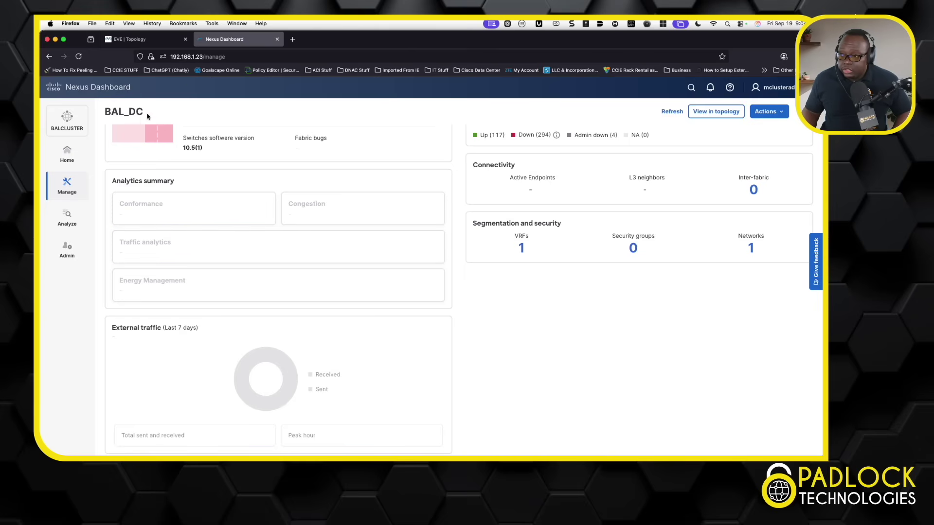
Switch the cluster scope to the primary DC1CLUSTER, and from there to BWICLUSTER.
{"action": "left_click", "coordinate": [70, 123]}
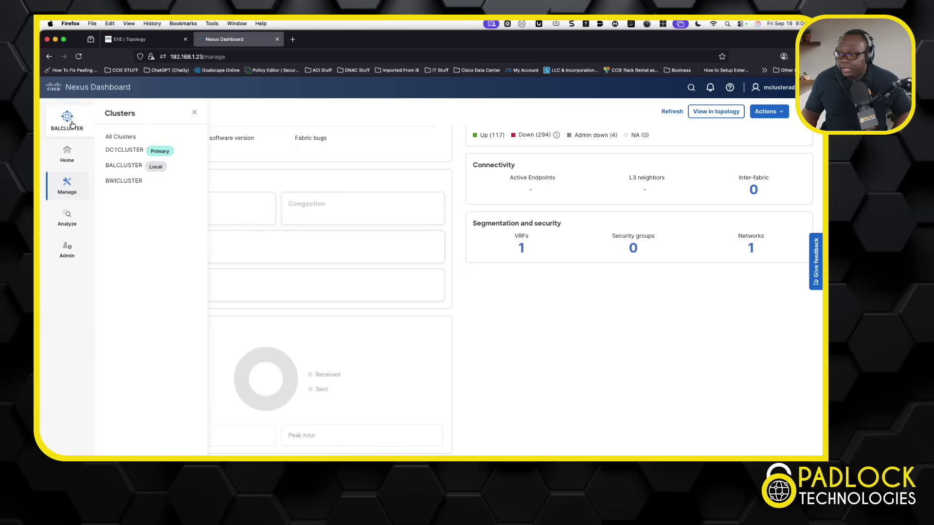
{"action": "left_click", "coordinate": [132, 150]}
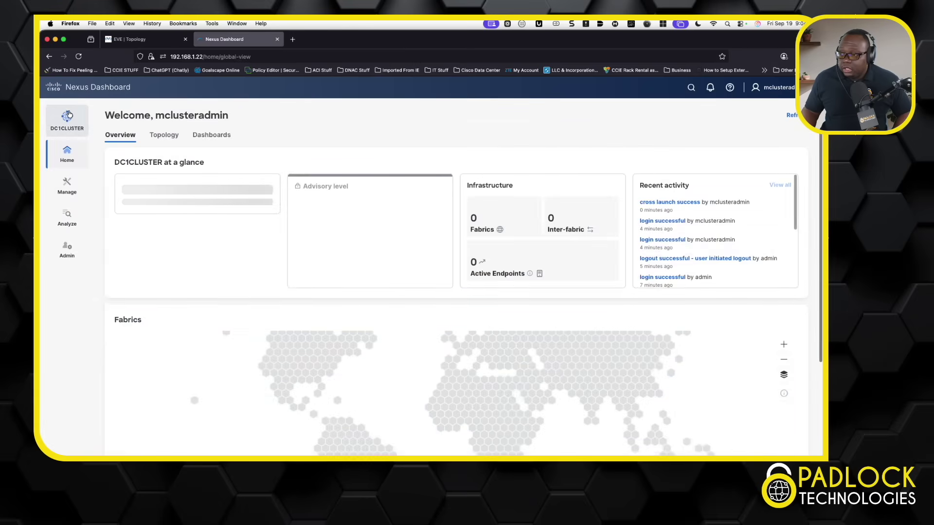
{"action": "left_click", "coordinate": [80, 122]}
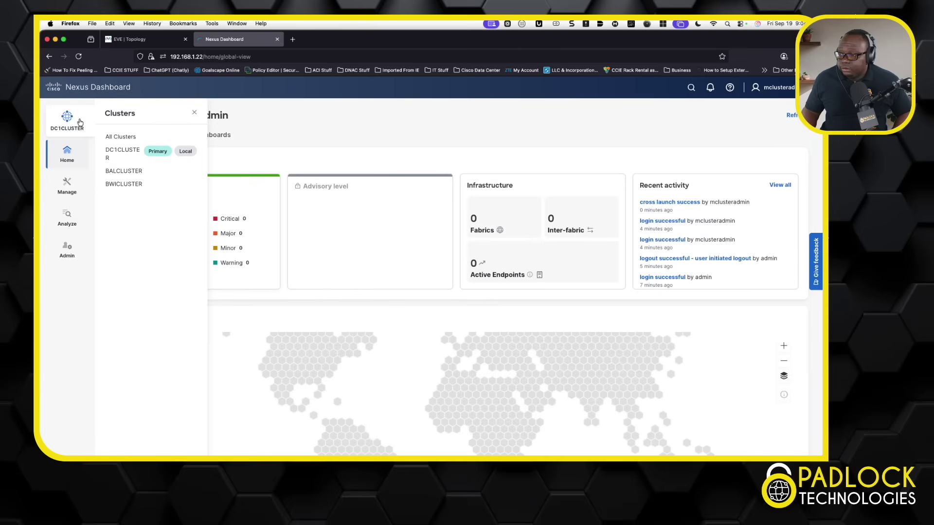
{"action": "left_click", "coordinate": [122, 185]}
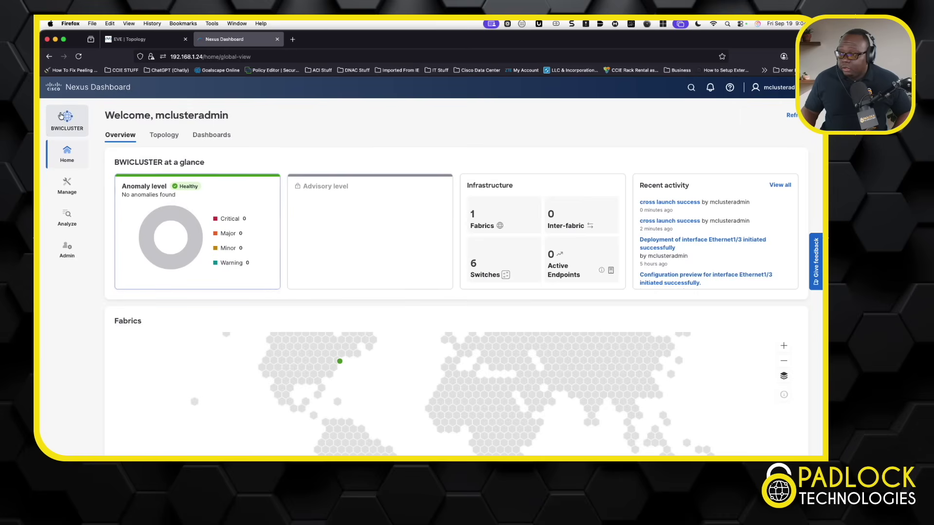
Return to the All Clusters scope and review its anomaly and infrastructure overview.
{"action": "left_click", "coordinate": [73, 122]}
{"action": "left_click", "coordinate": [126, 138]}
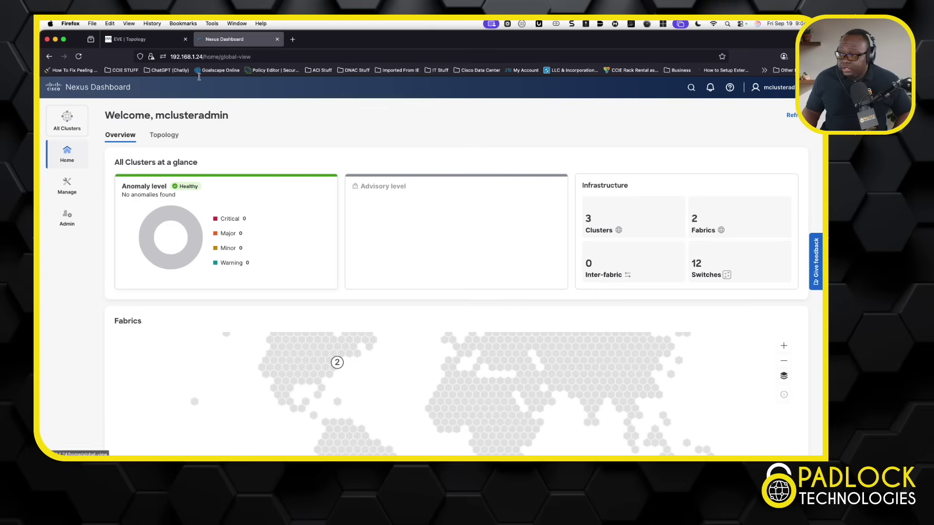
{"action": "scroll", "coordinate": [243, 209], "scroll_direction": "down", "scroll_amount": 5}
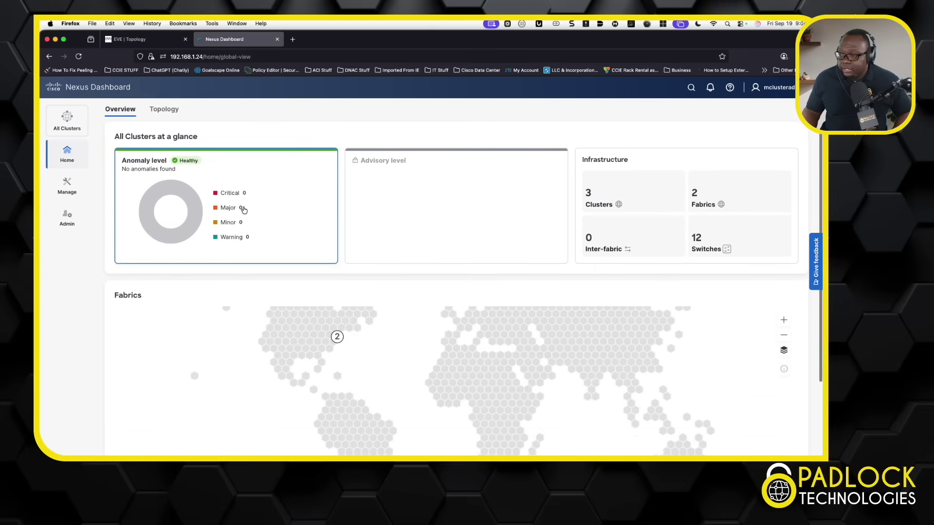
{"action": "scroll", "coordinate": [244, 208], "scroll_direction": "up", "scroll_amount": 3}
{"action": "scroll", "coordinate": [244, 208], "scroll_direction": "up", "scroll_amount": 2}
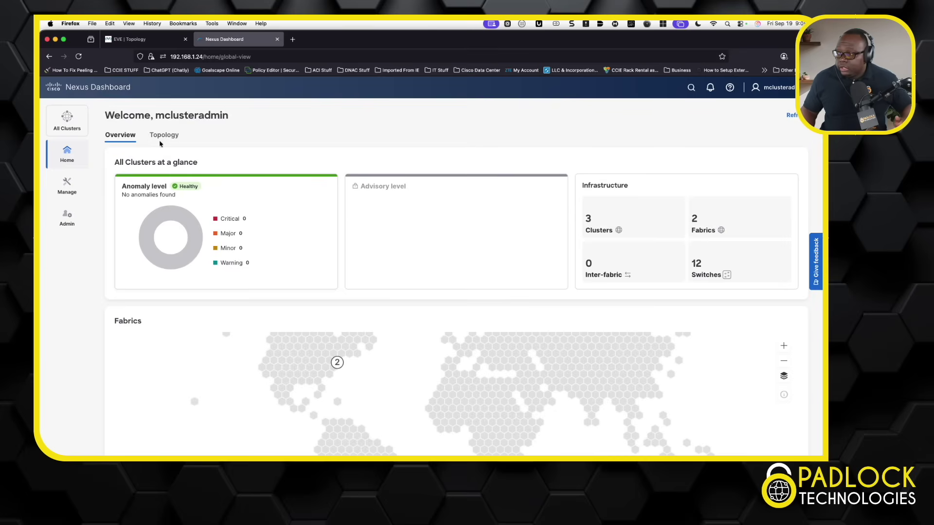
Zoom the Fabrics world map in on the grouped marker in the eastern United States to examine the individual fabric locations.
{"action": "scroll", "coordinate": [248, 233], "scroll_direction": "down", "scroll_amount": 5}
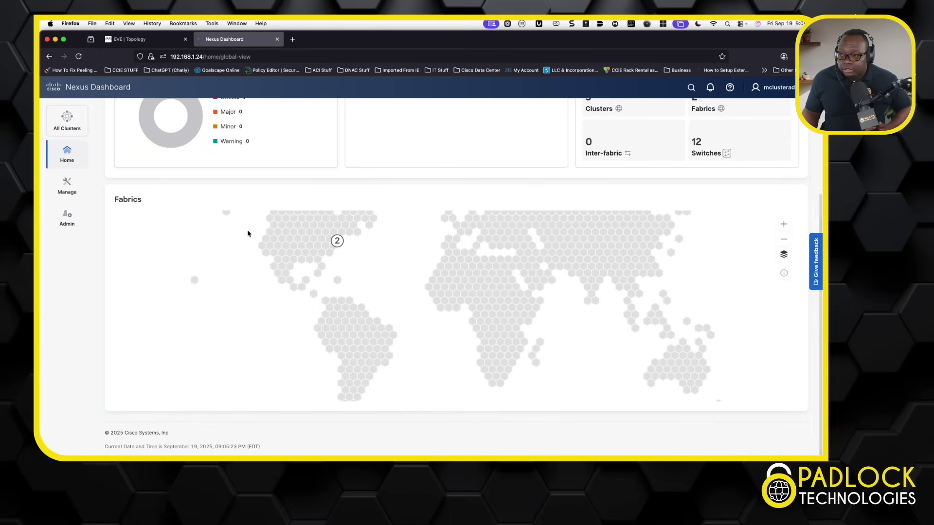
{"action": "scroll", "coordinate": [248, 233], "scroll_direction": "up", "scroll_amount": 3}
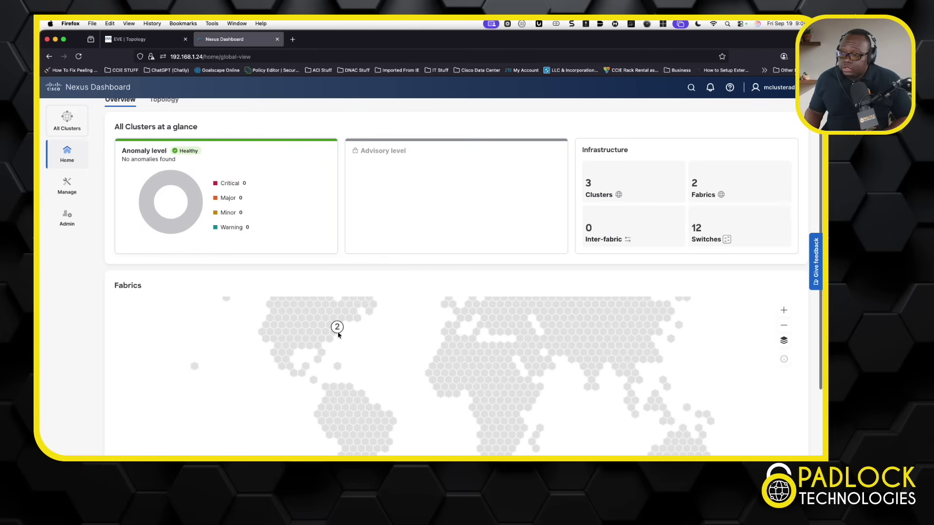
{"action": "scroll", "coordinate": [339, 333], "scroll_direction": "up", "scroll_amount": 2}
{"action": "scroll", "coordinate": [339, 332], "scroll_direction": "up", "scroll_amount": 2}
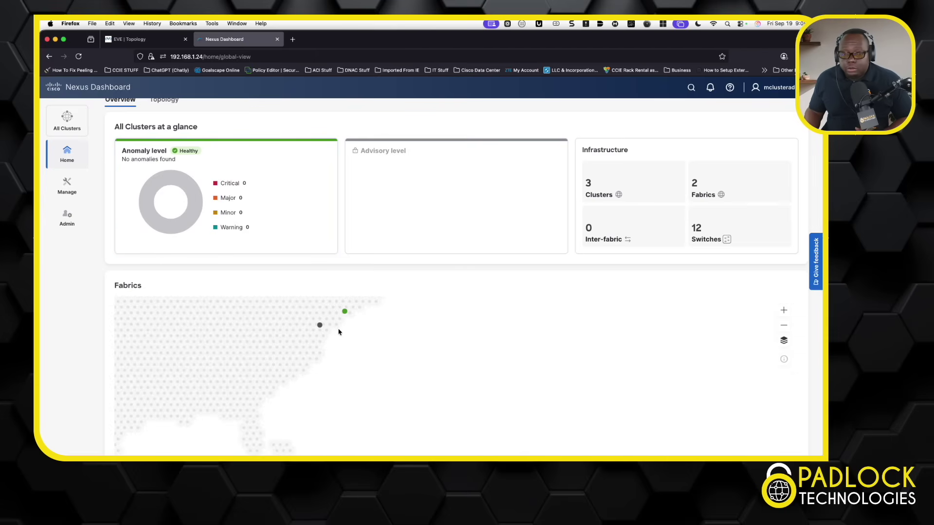